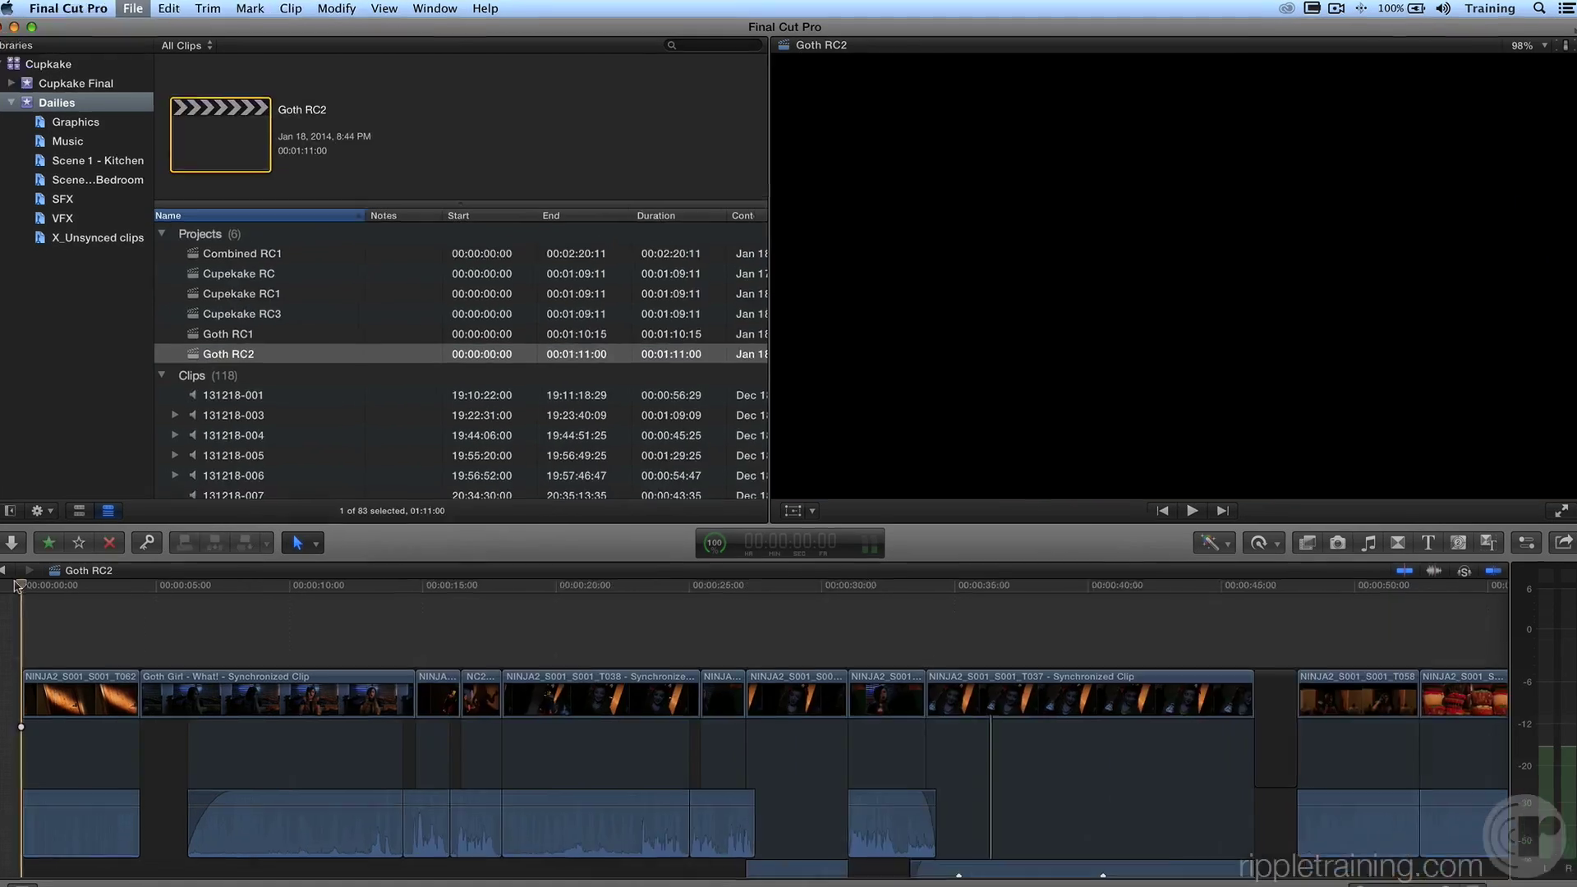
Create an empty project named 'Combined' in the Dailies event with default settings
key("super+n")
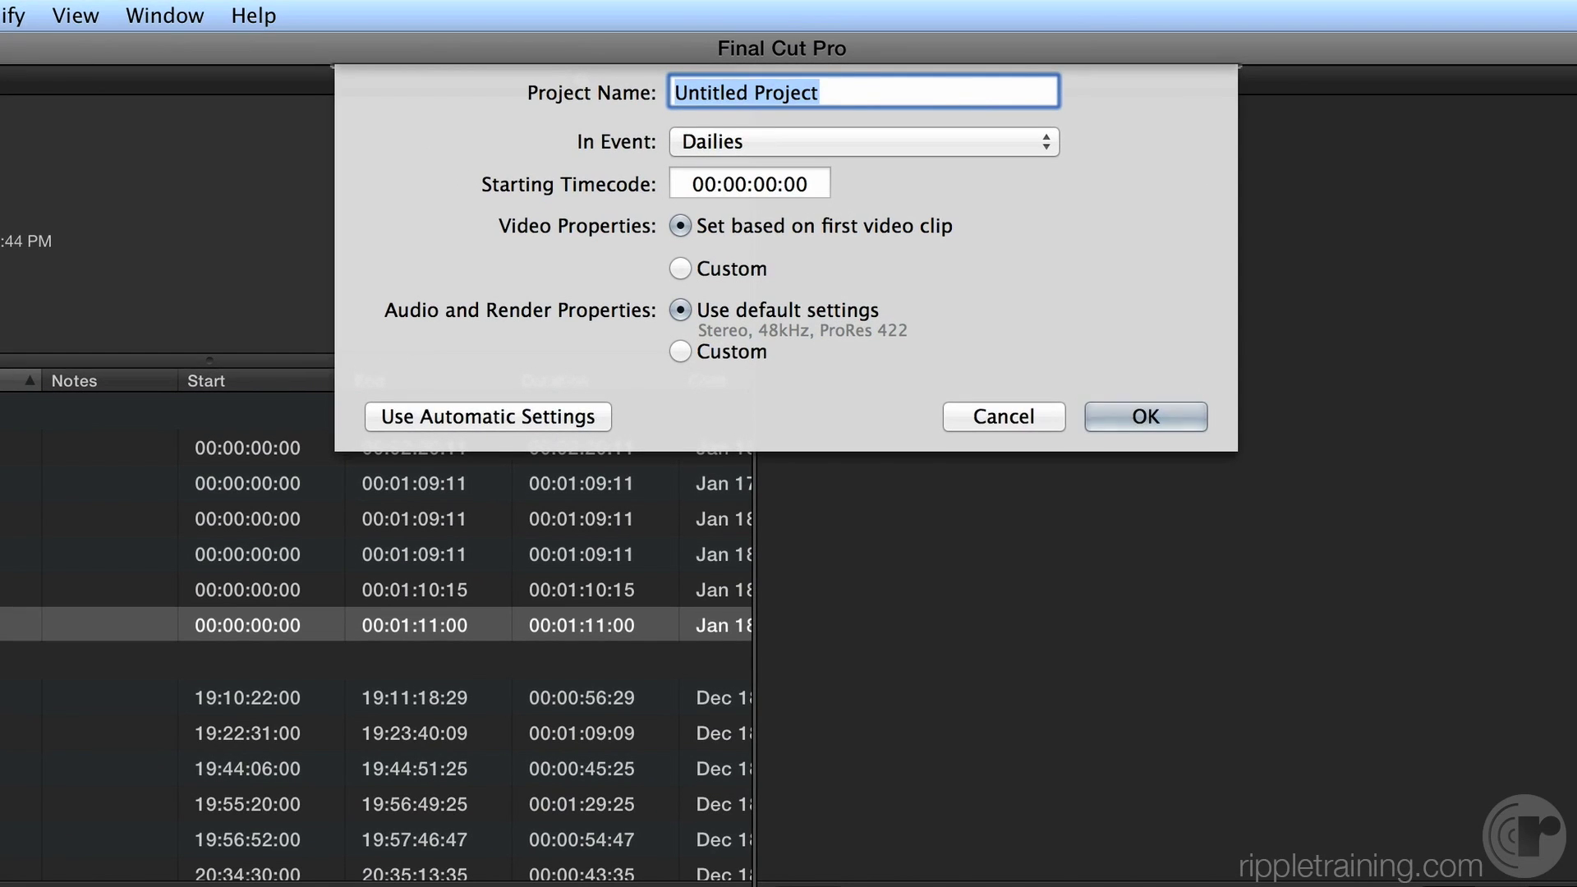
type("Combined")
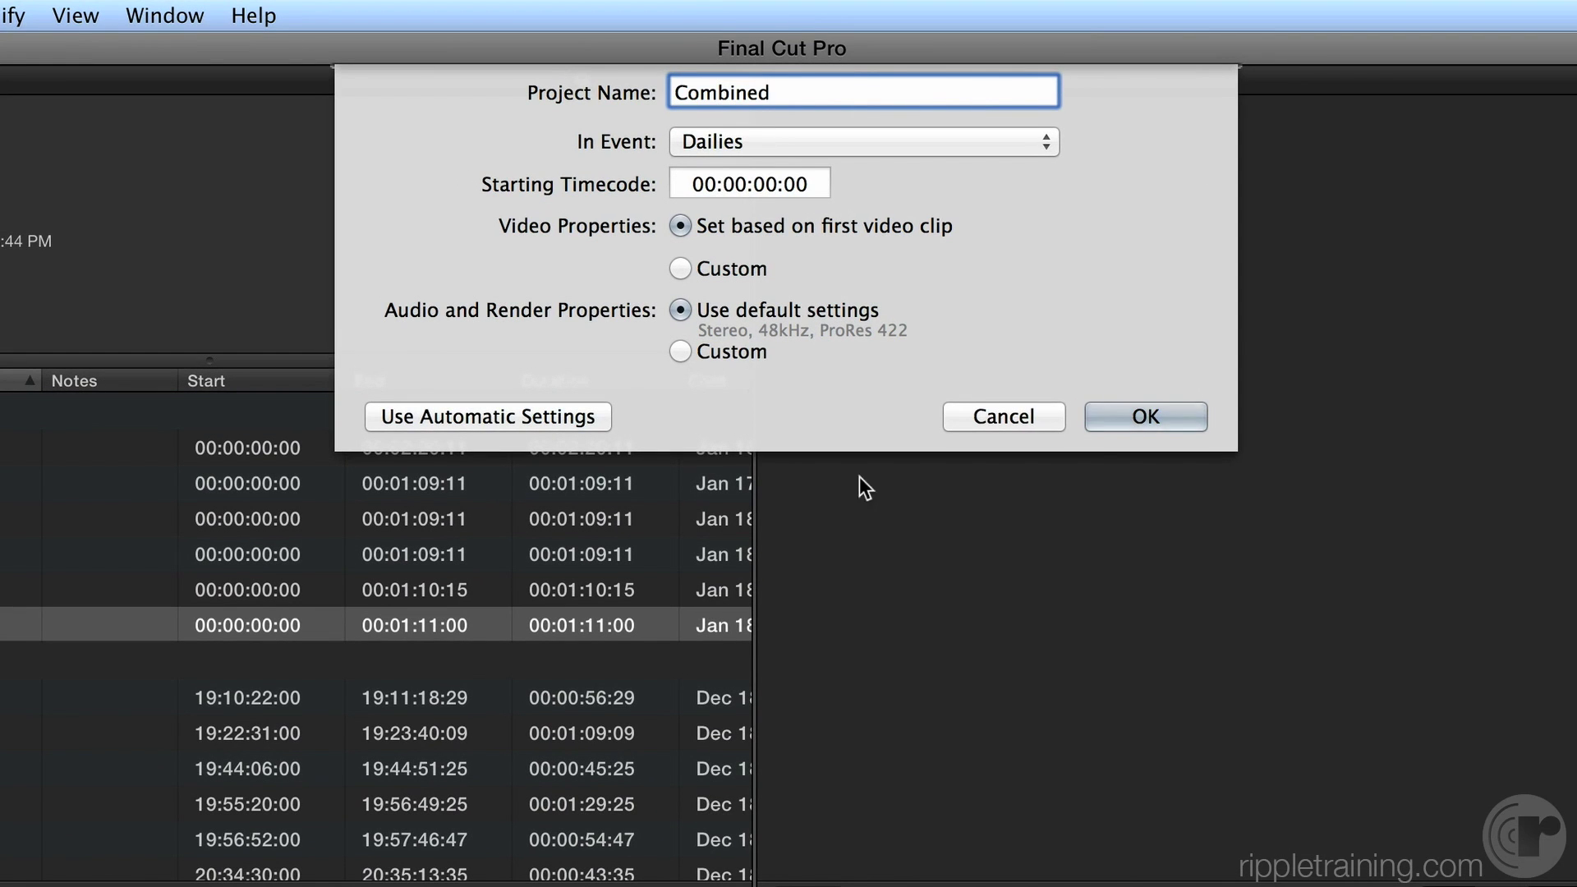
left_click(1137, 411)
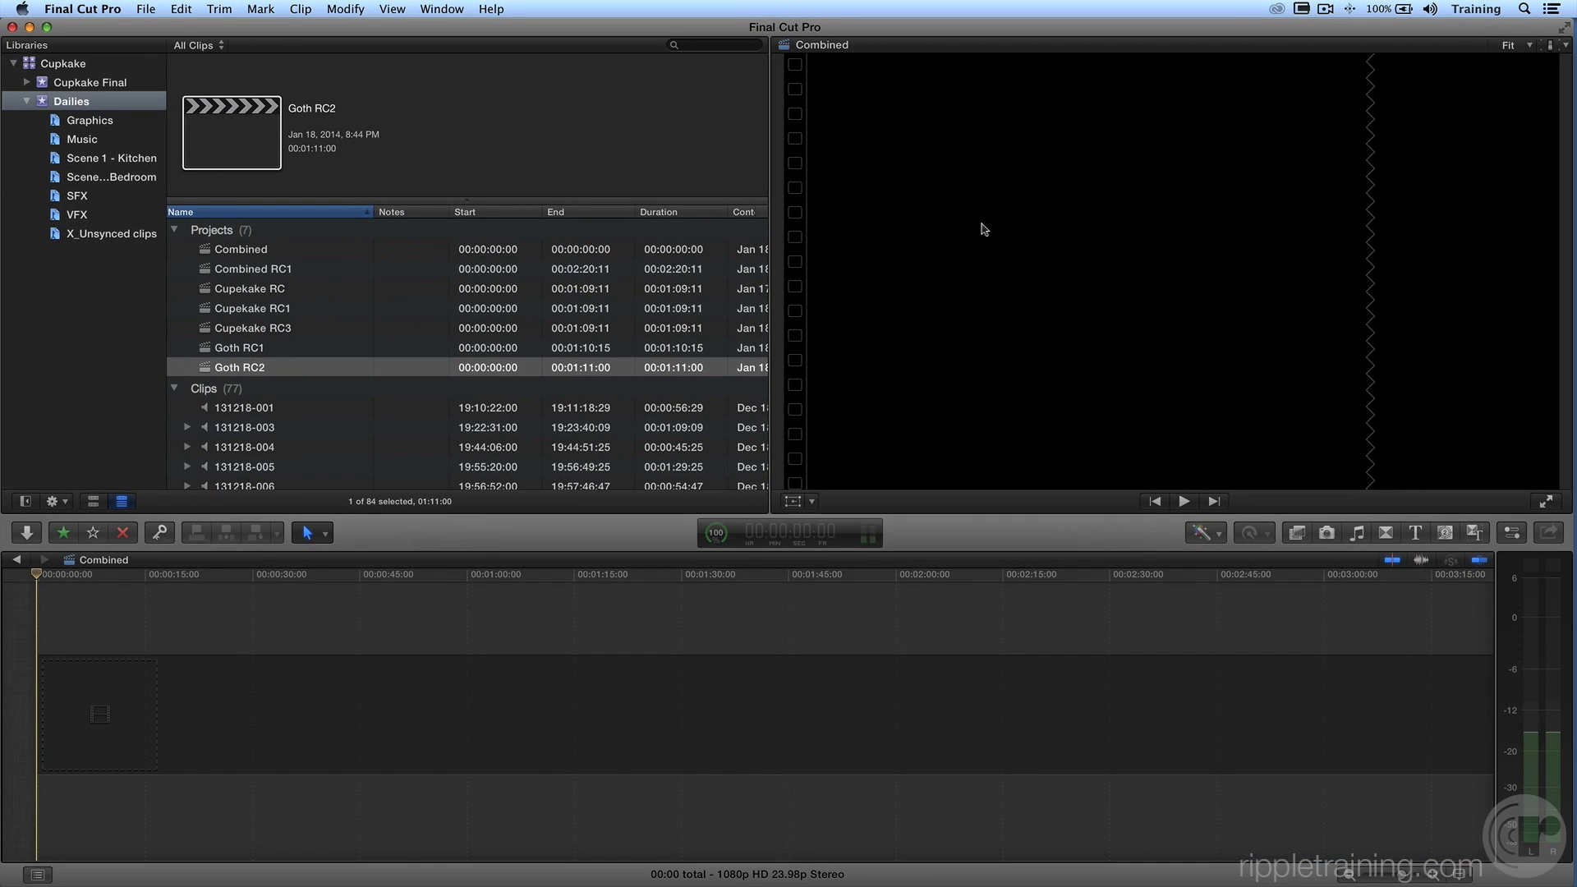
scroll(303, 335, "down", 5)
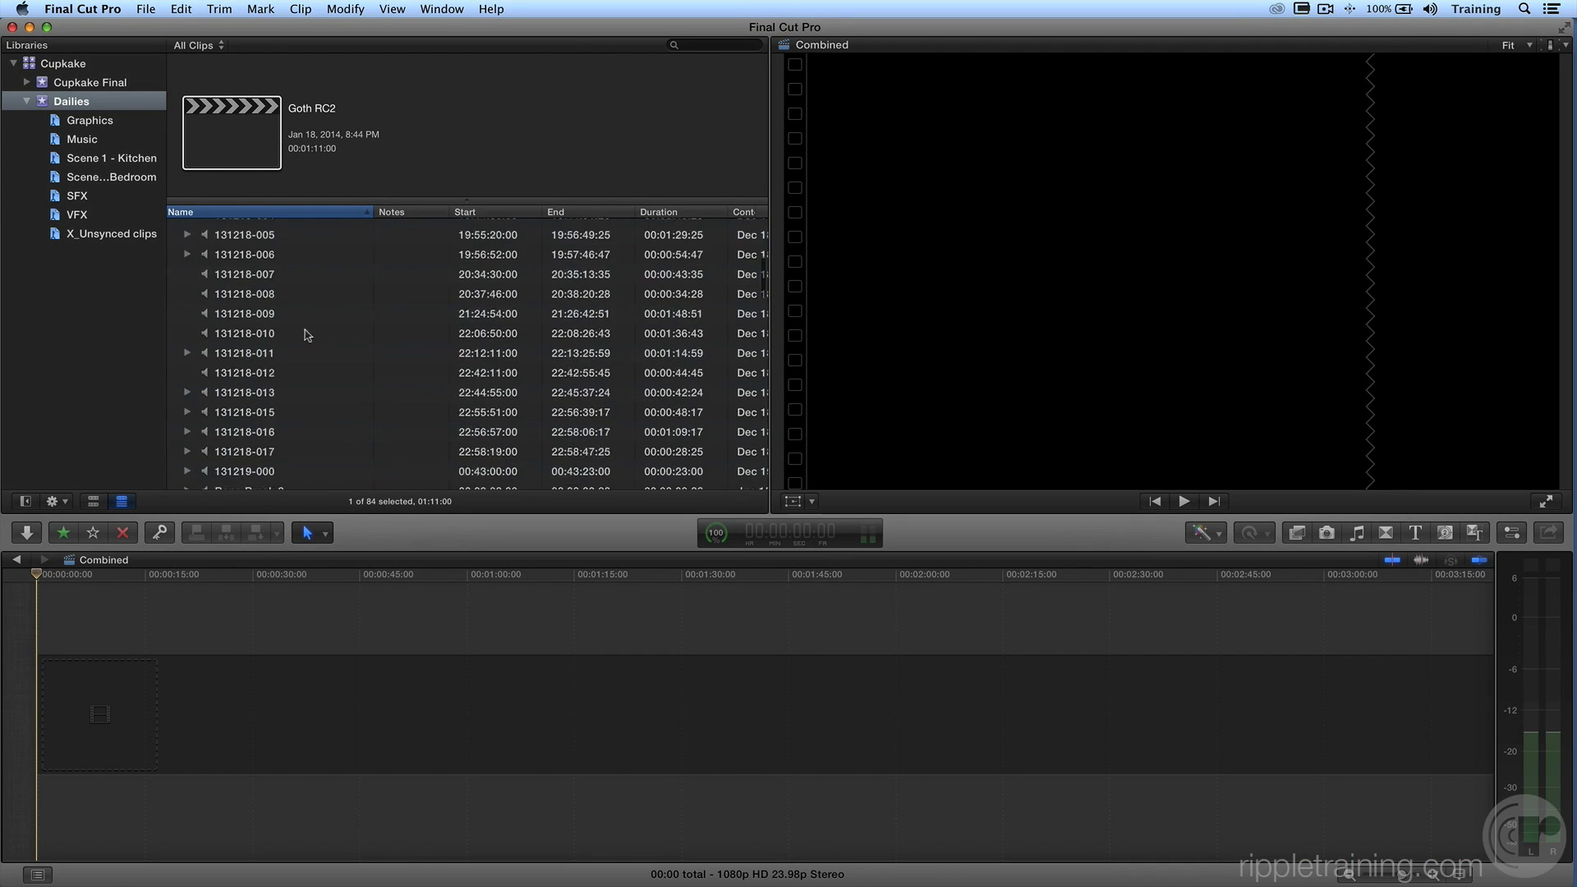
scroll(303, 332, "up", 5)
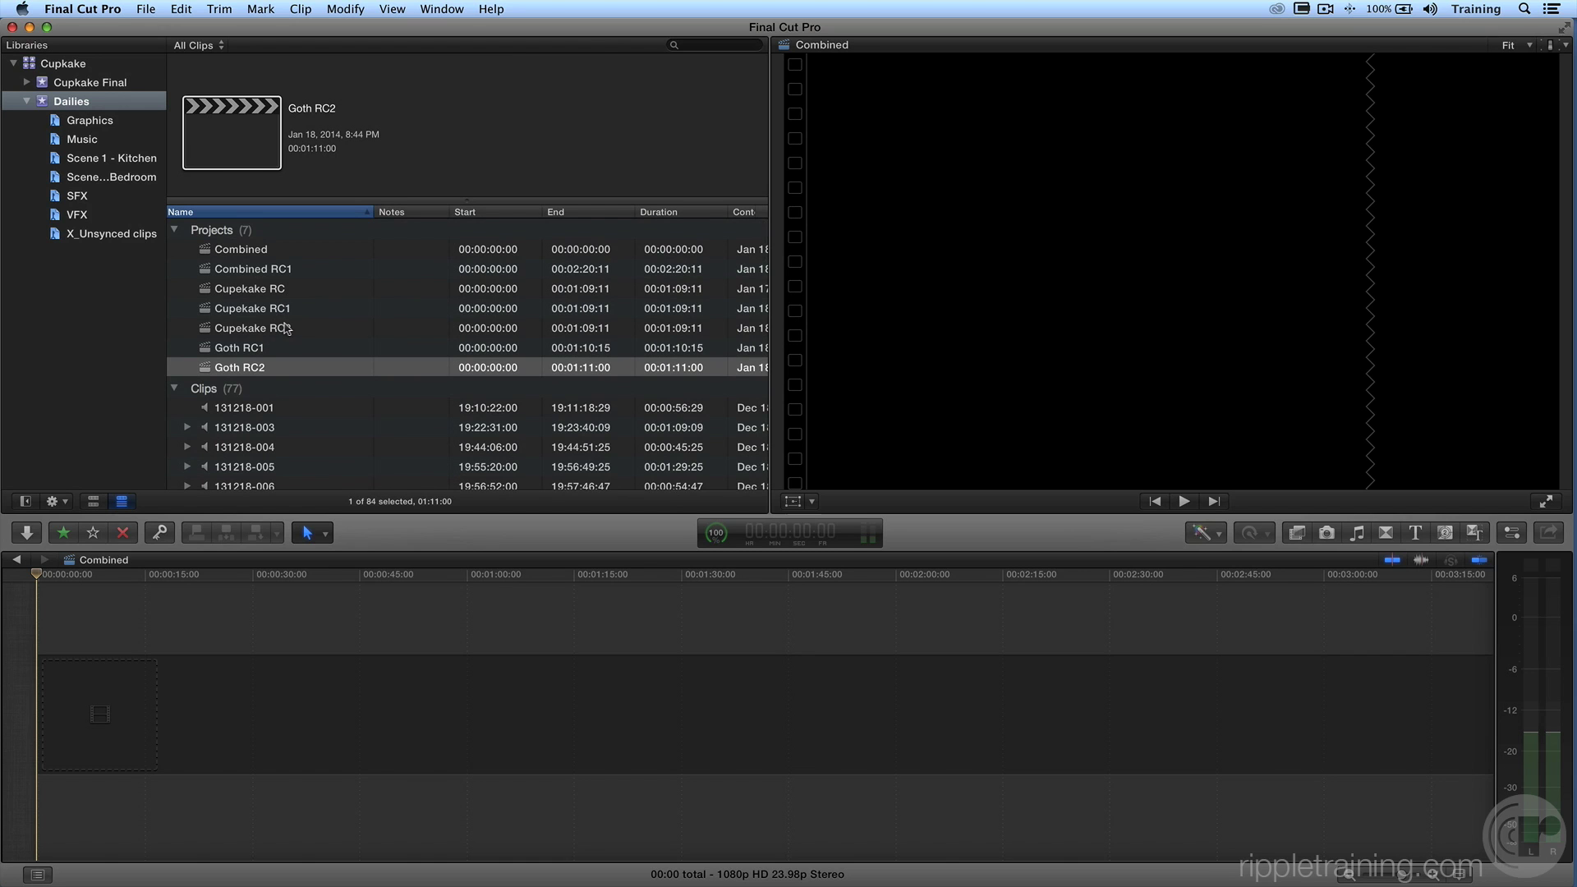
Copy every Cupekake RC3 clip into Combined and move the playhead to the end
left_click(286, 329)
double_click(286, 328)
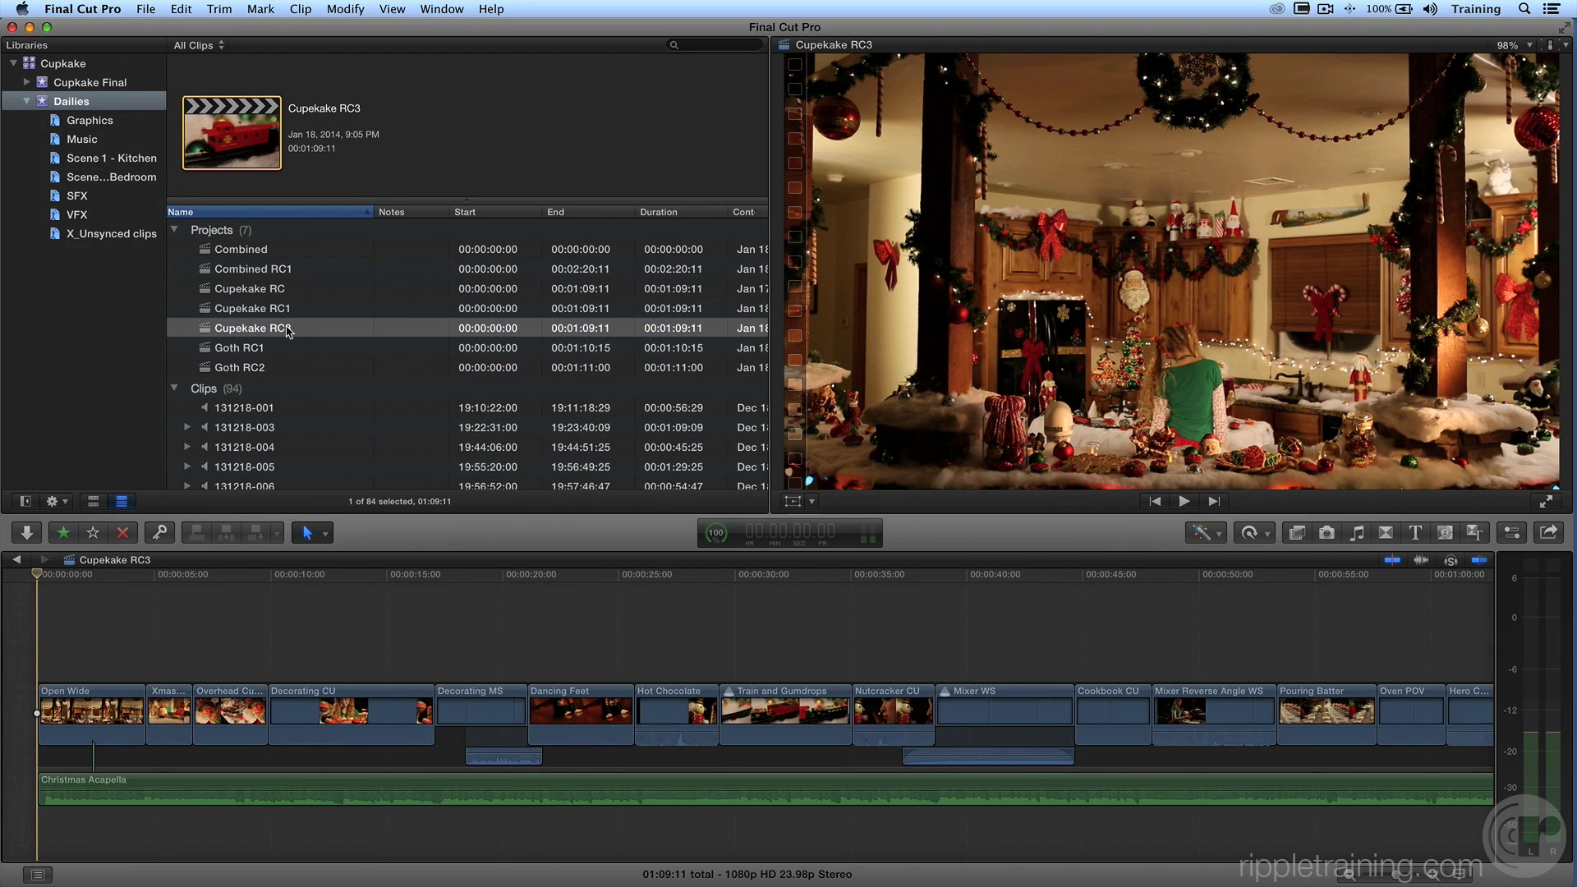
key("super+a")
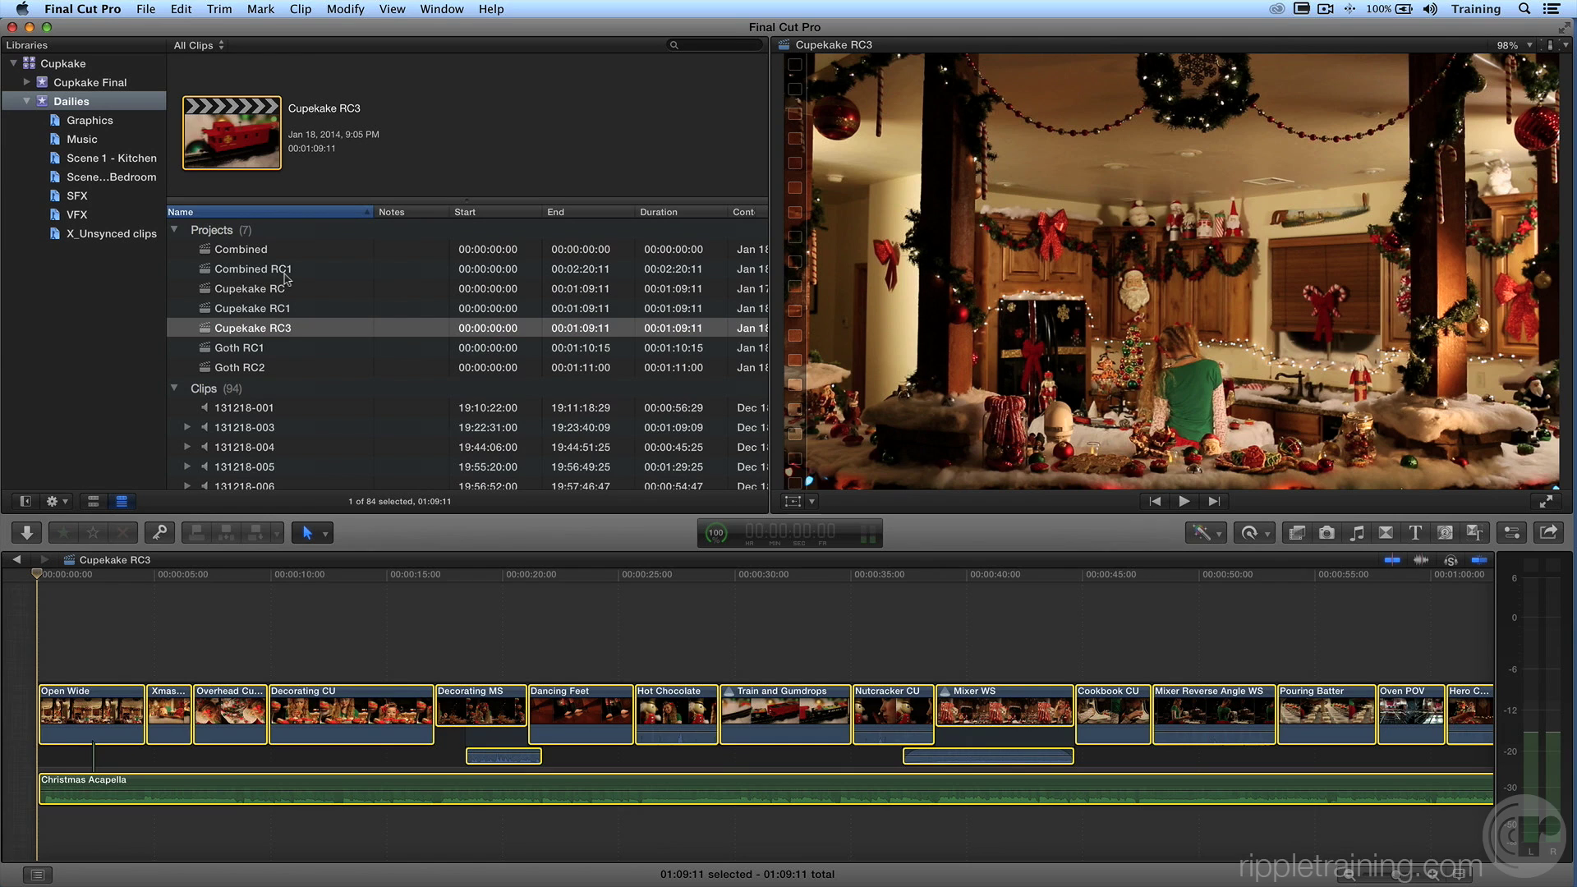
double_click(266, 250)
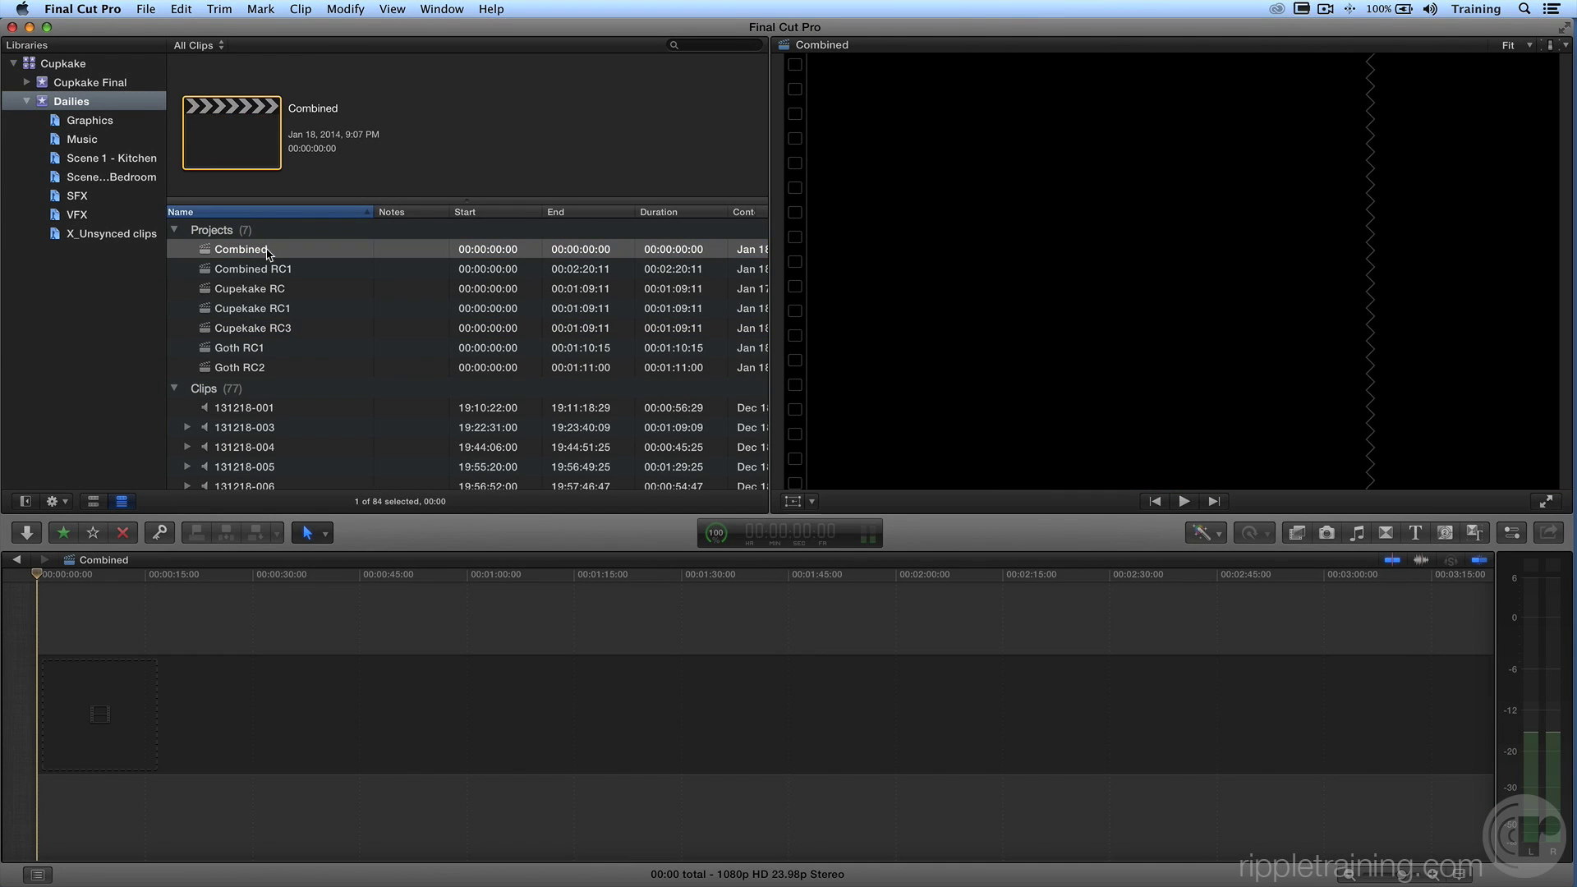
key("super+v")
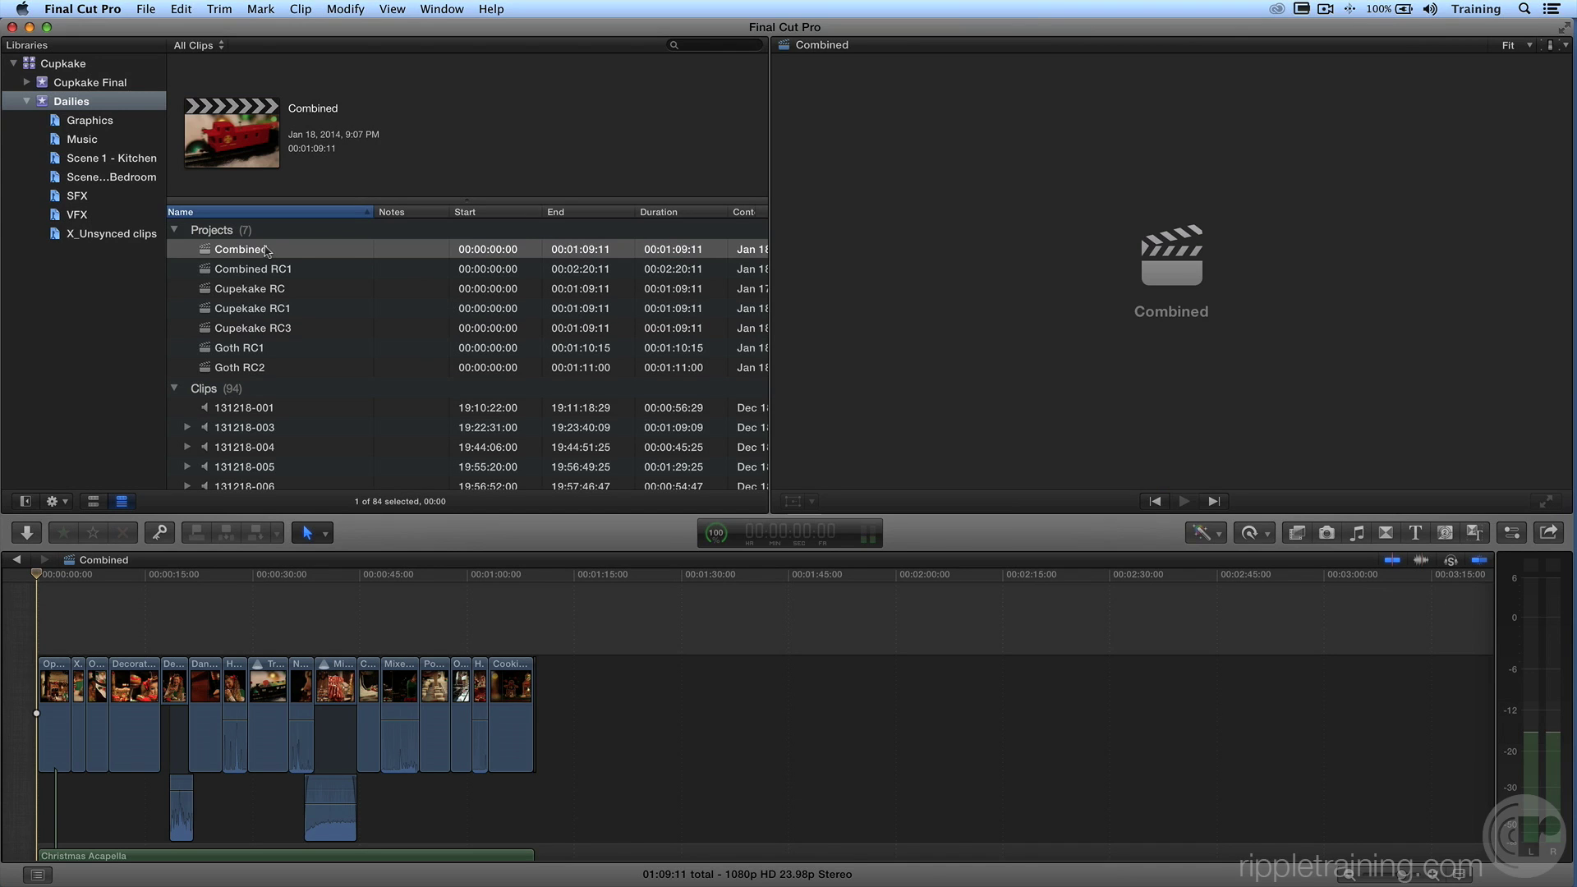
key("End")
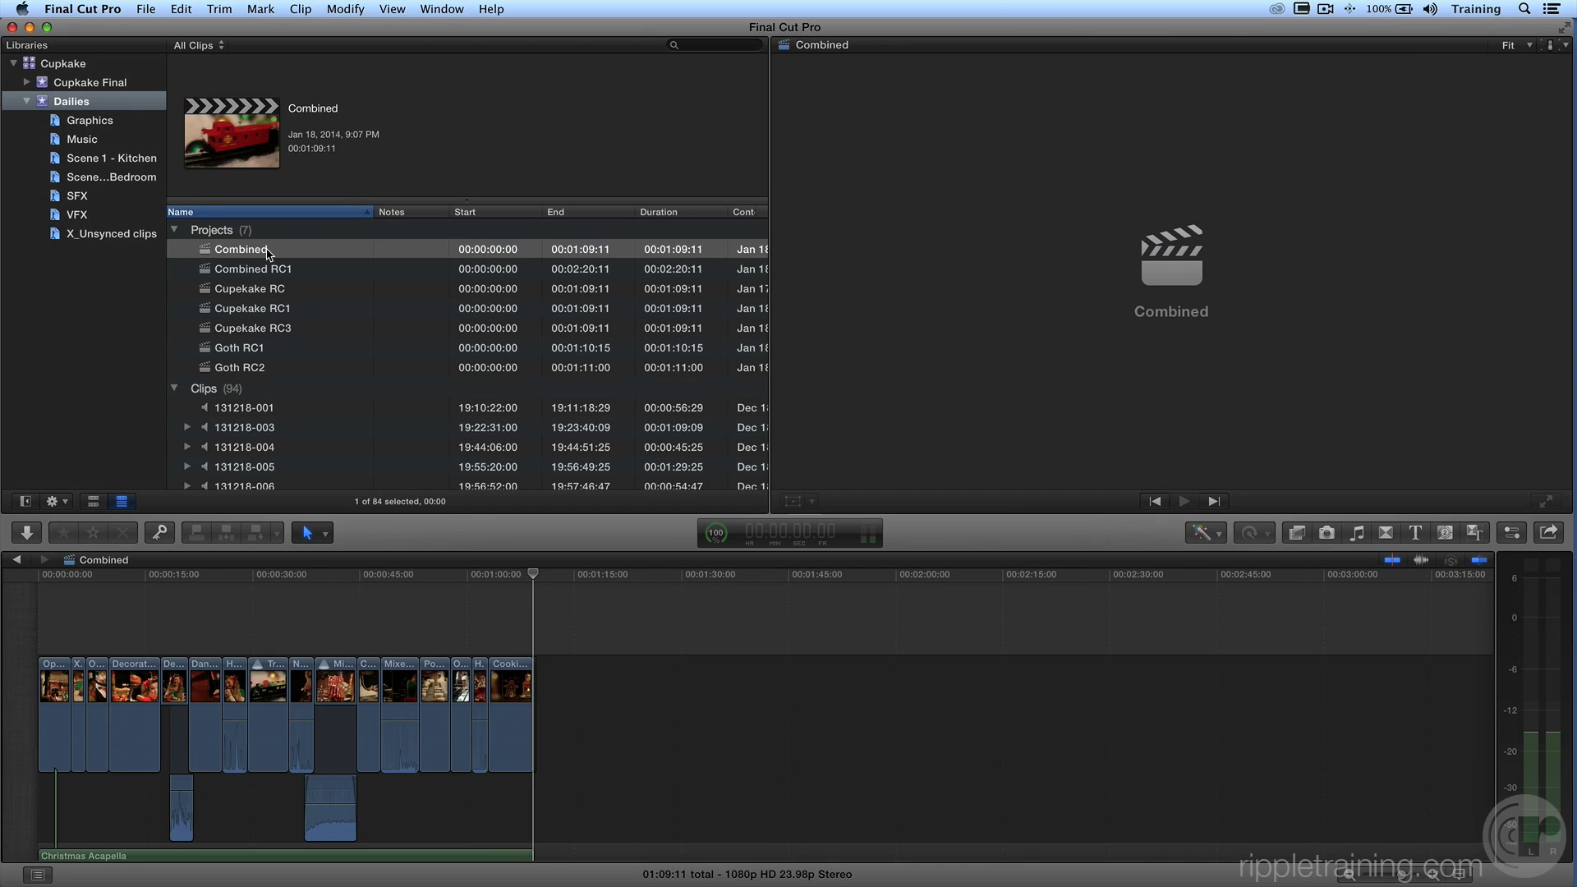
Select all the Goth RC2 clips to copy them into Combined
double_click(240, 368)
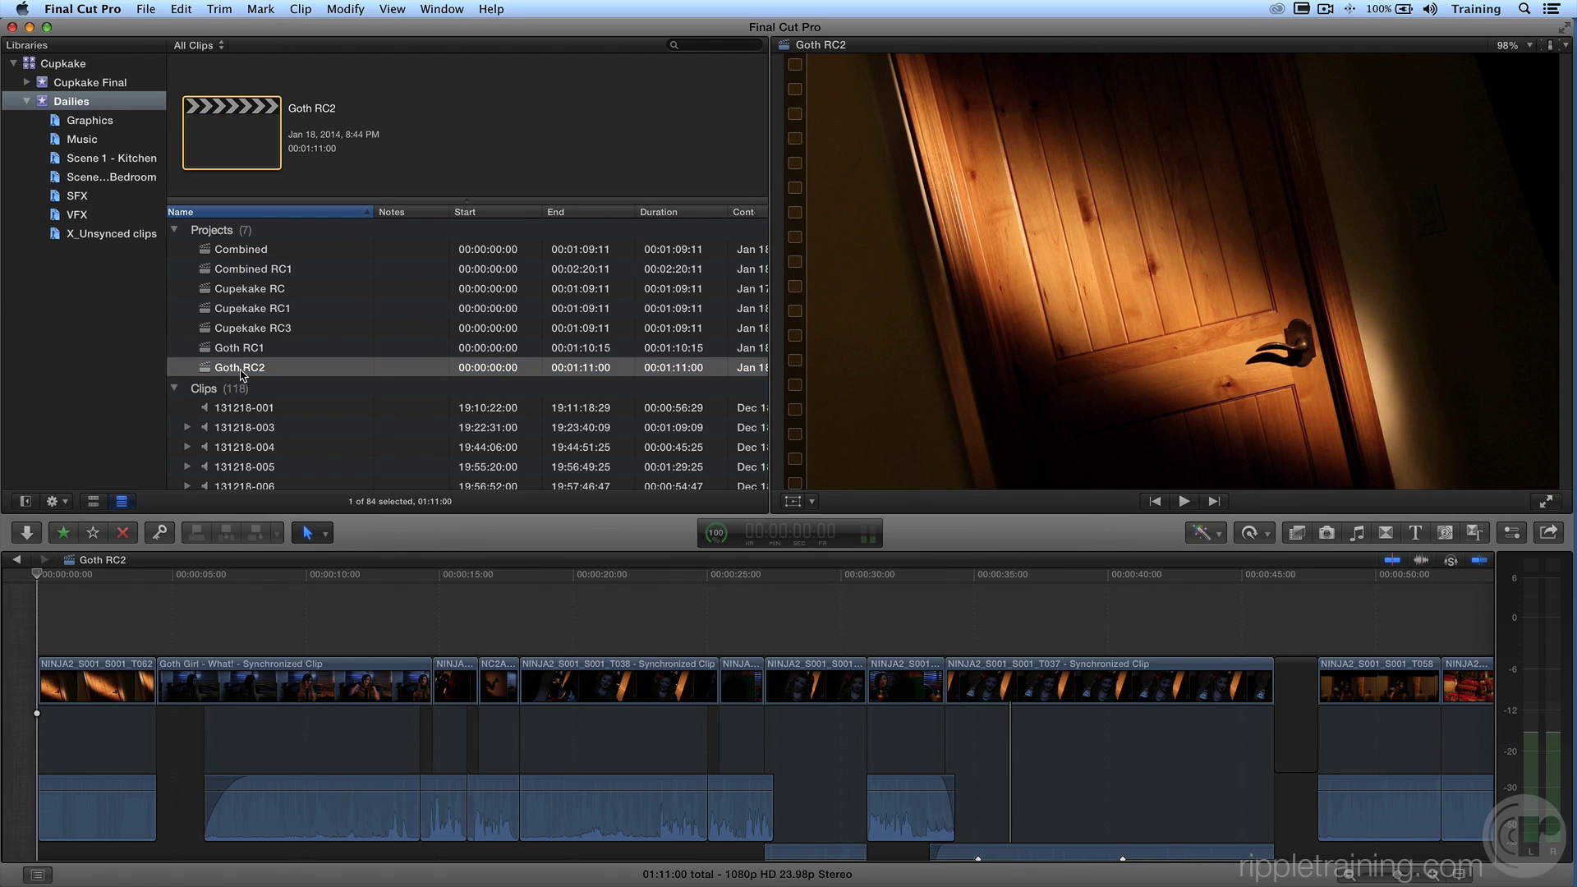
key("super+a")
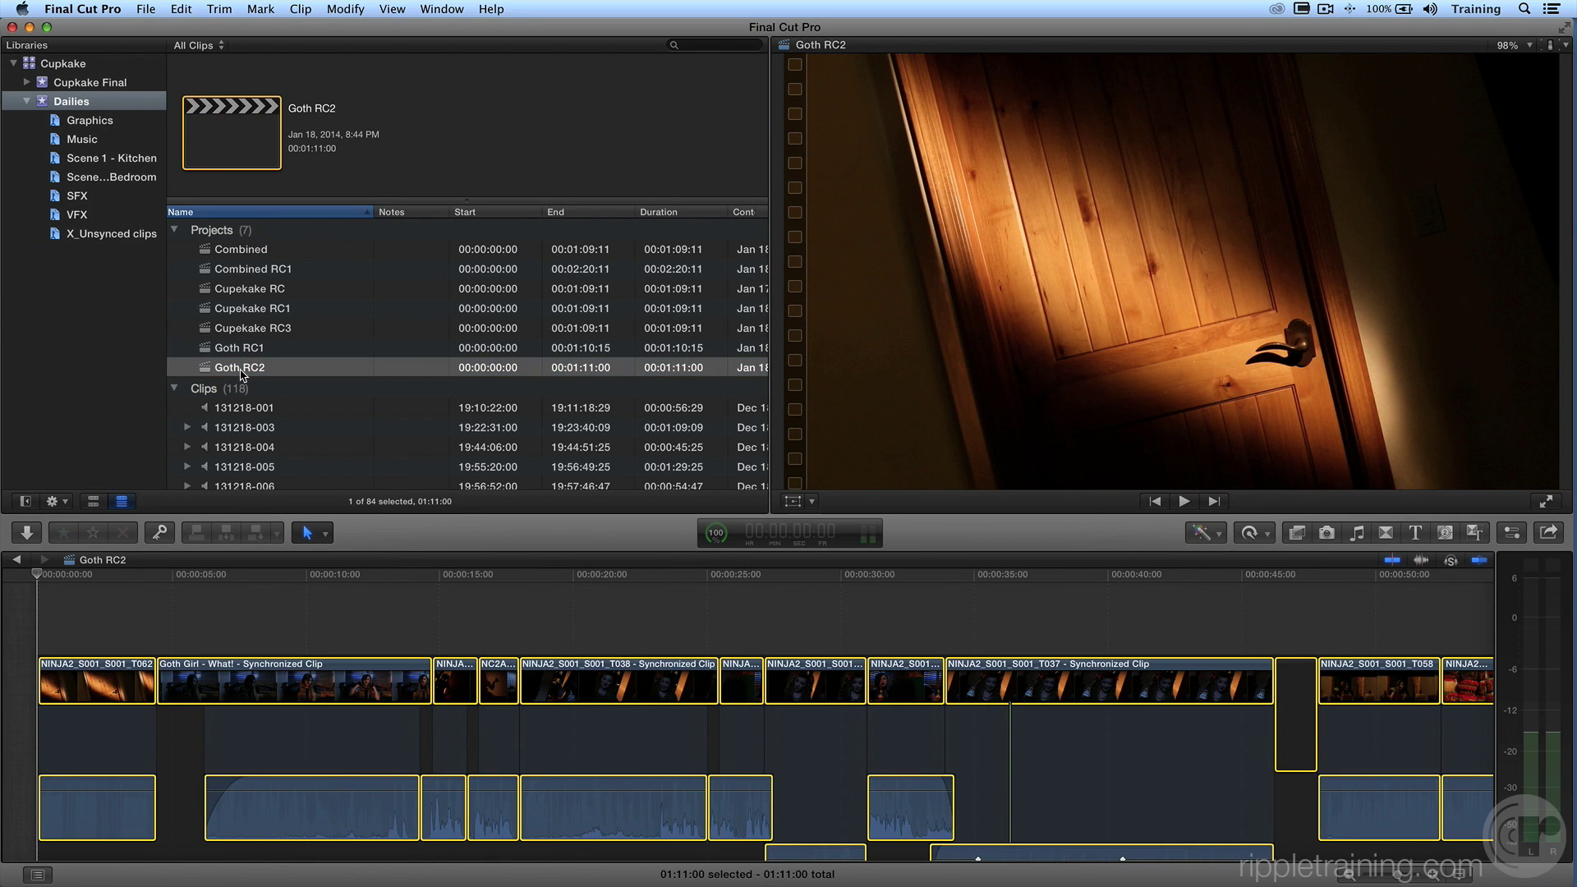
scroll(242, 374, "down", 1)
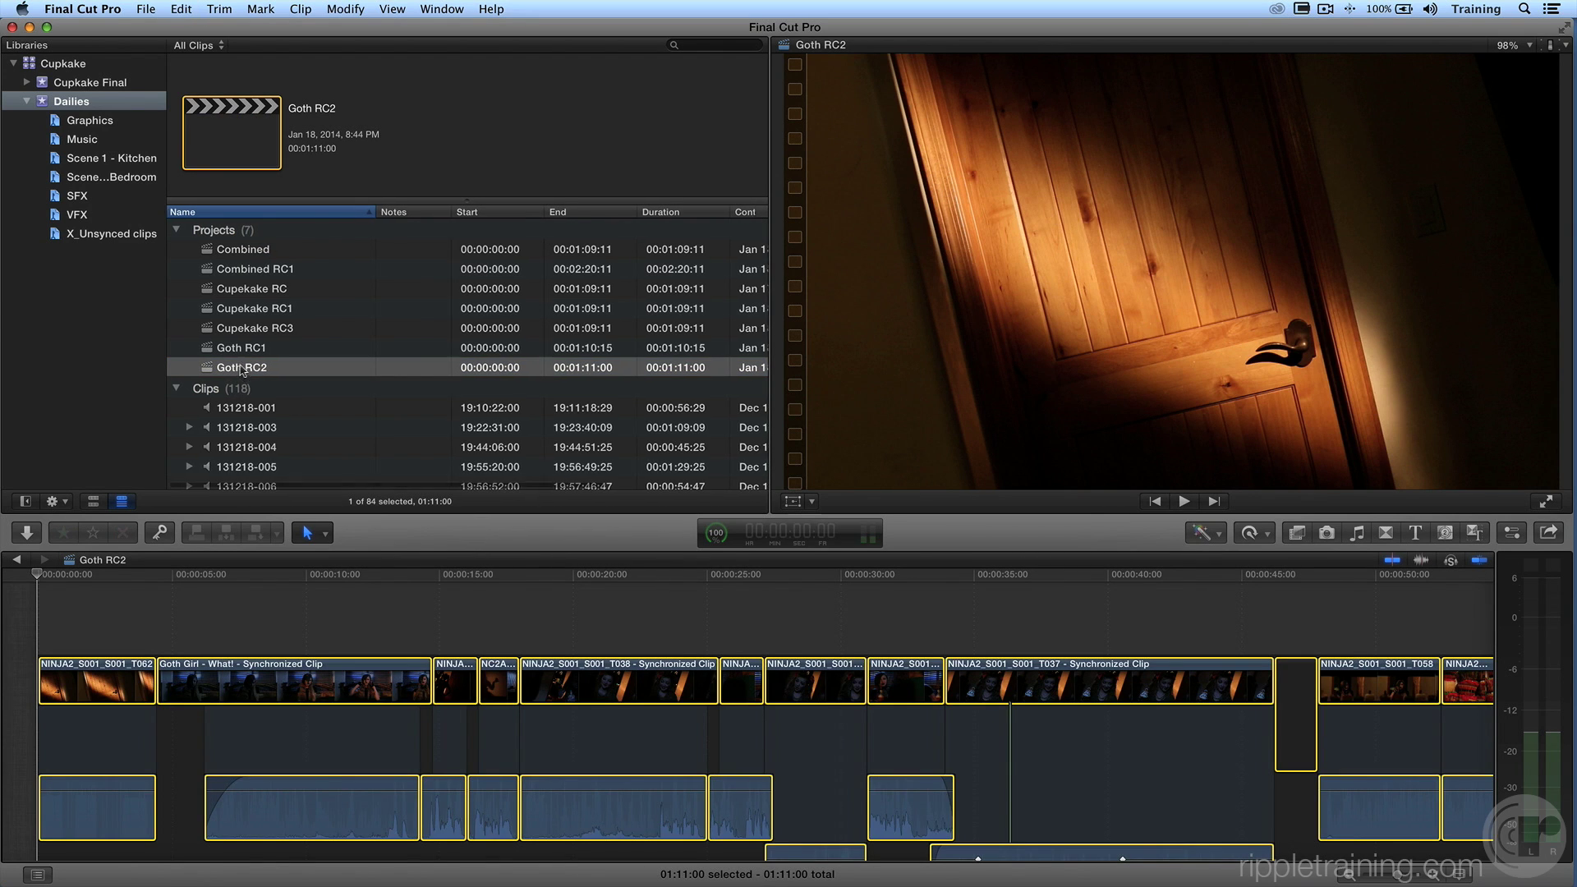
scroll(266, 262, "up", 1)
double_click(264, 246)
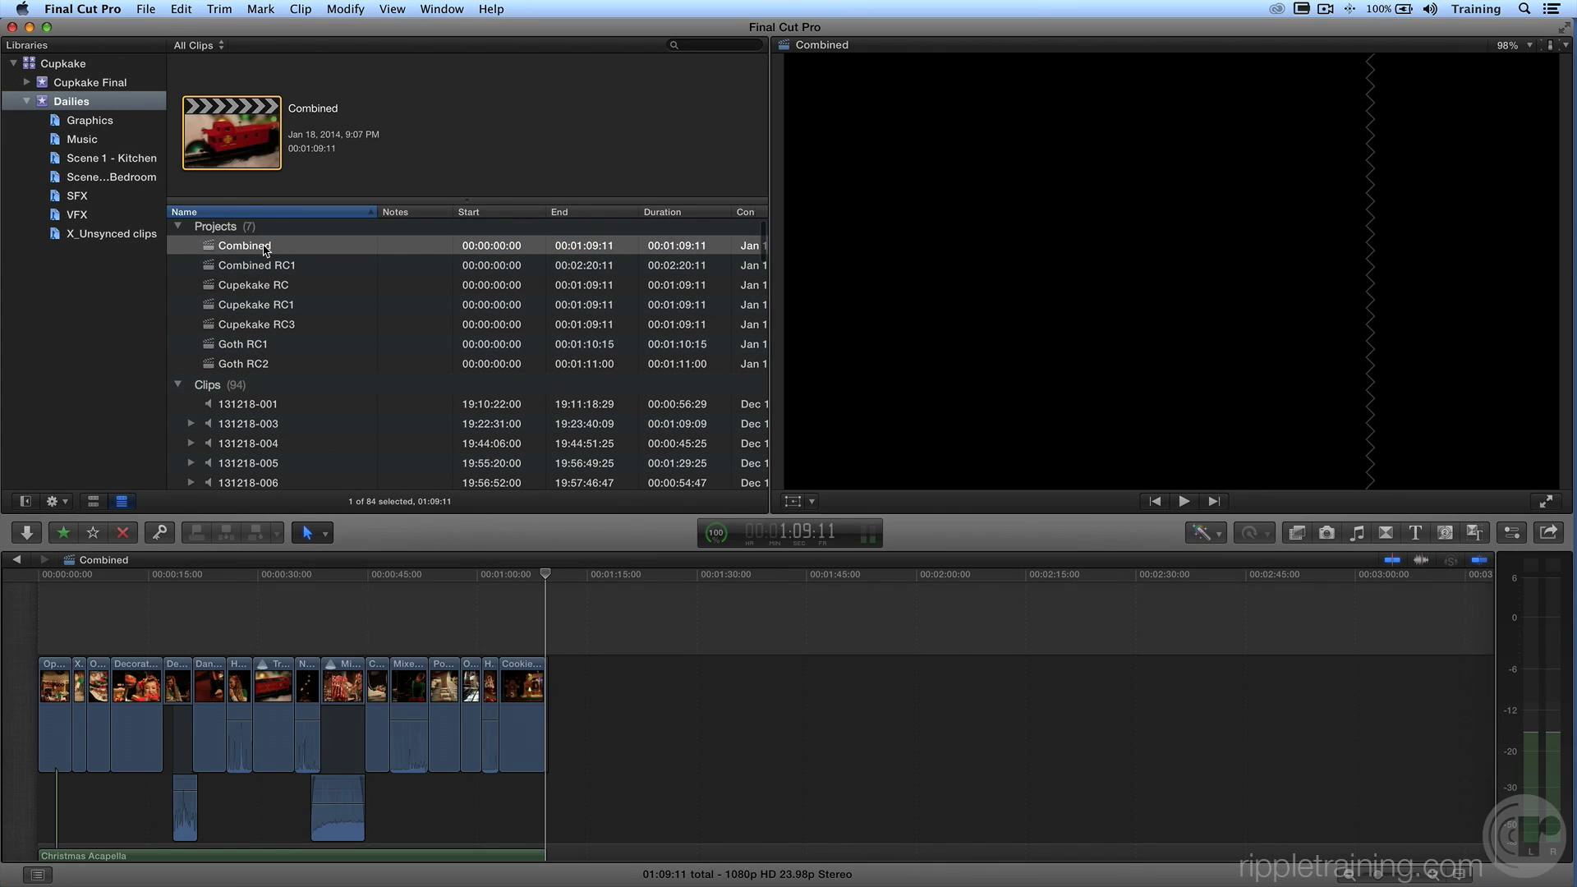
Append the Goth RC2 clips after the Cupekake footage, making 02:20:11, and park near Oven POV
key("super+v")
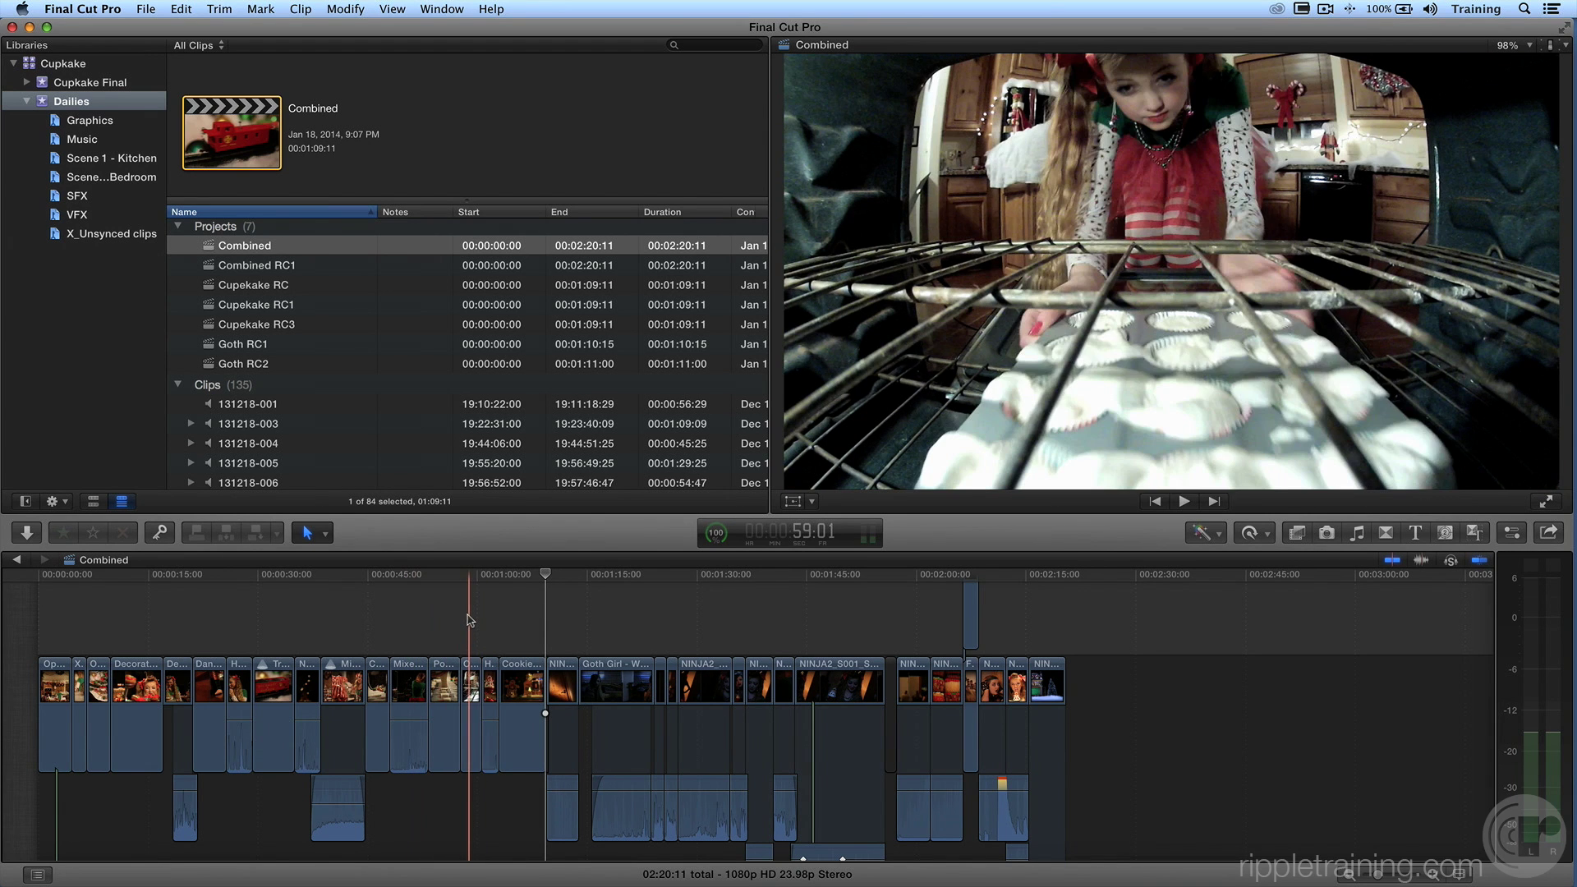
key("super+equal")
key("super+equal")
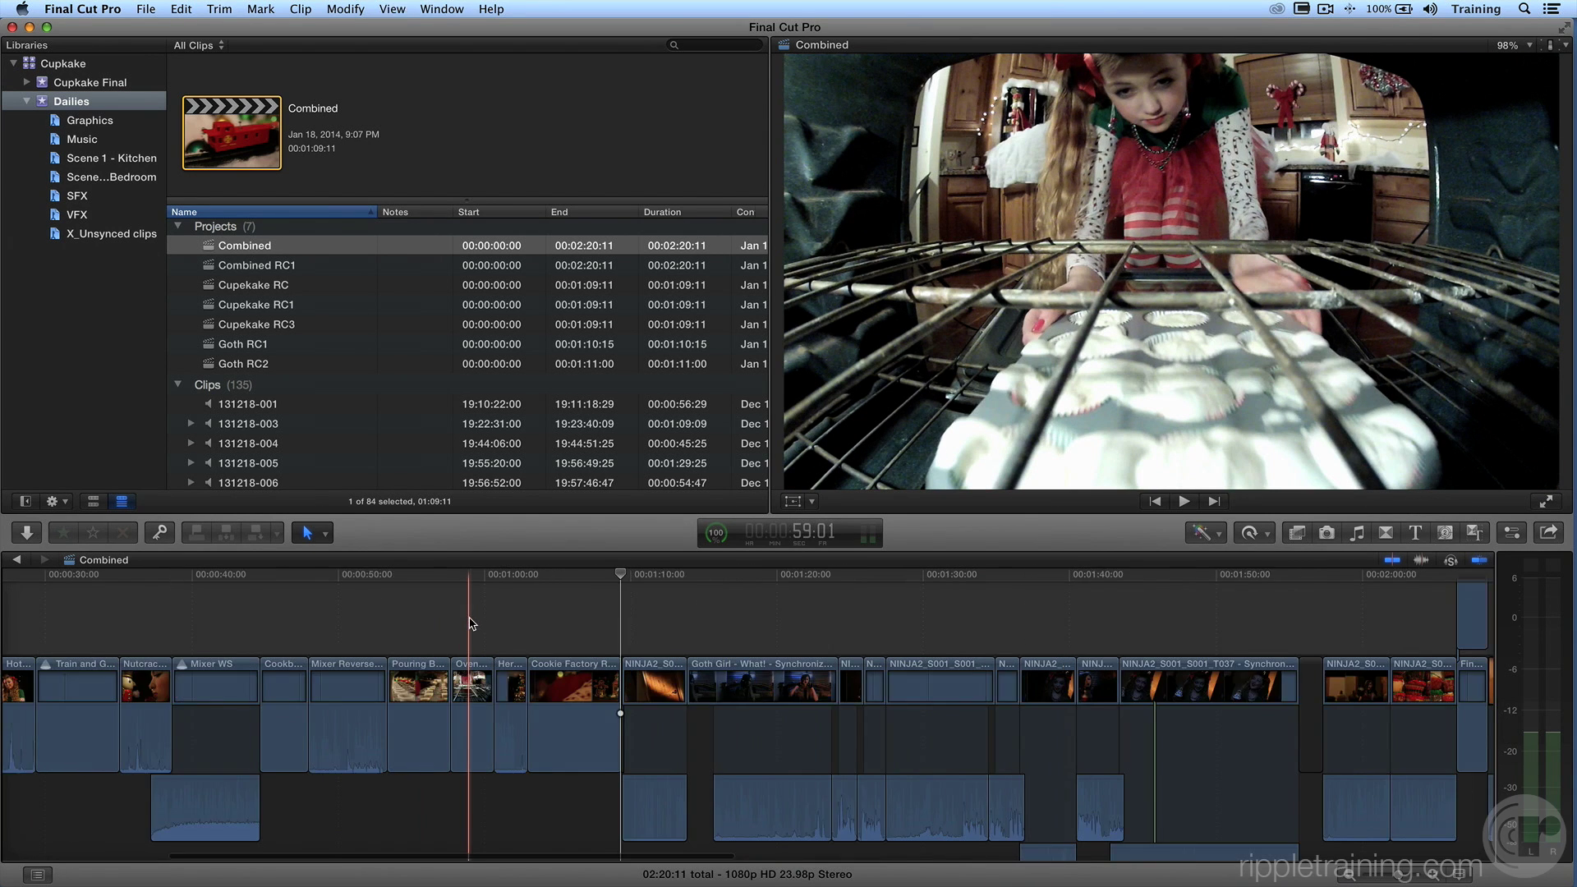
left_click(483, 575)
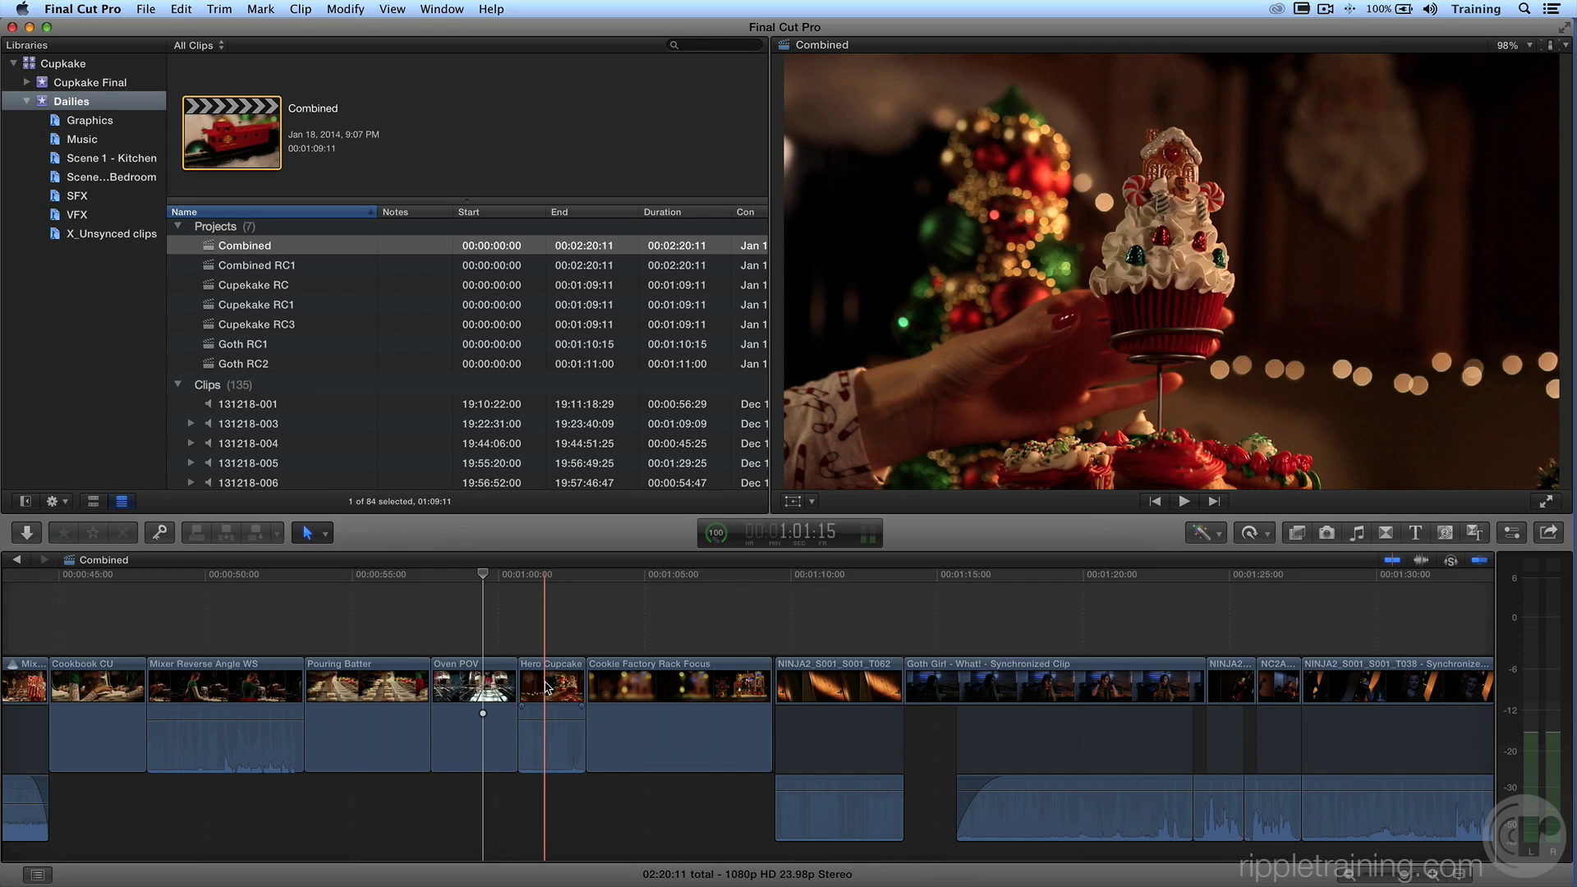
Preview Match Color on the Oven POV clip using a cupcake frame as the reference
scroll(525, 698, "up", 2)
left_click(498, 726)
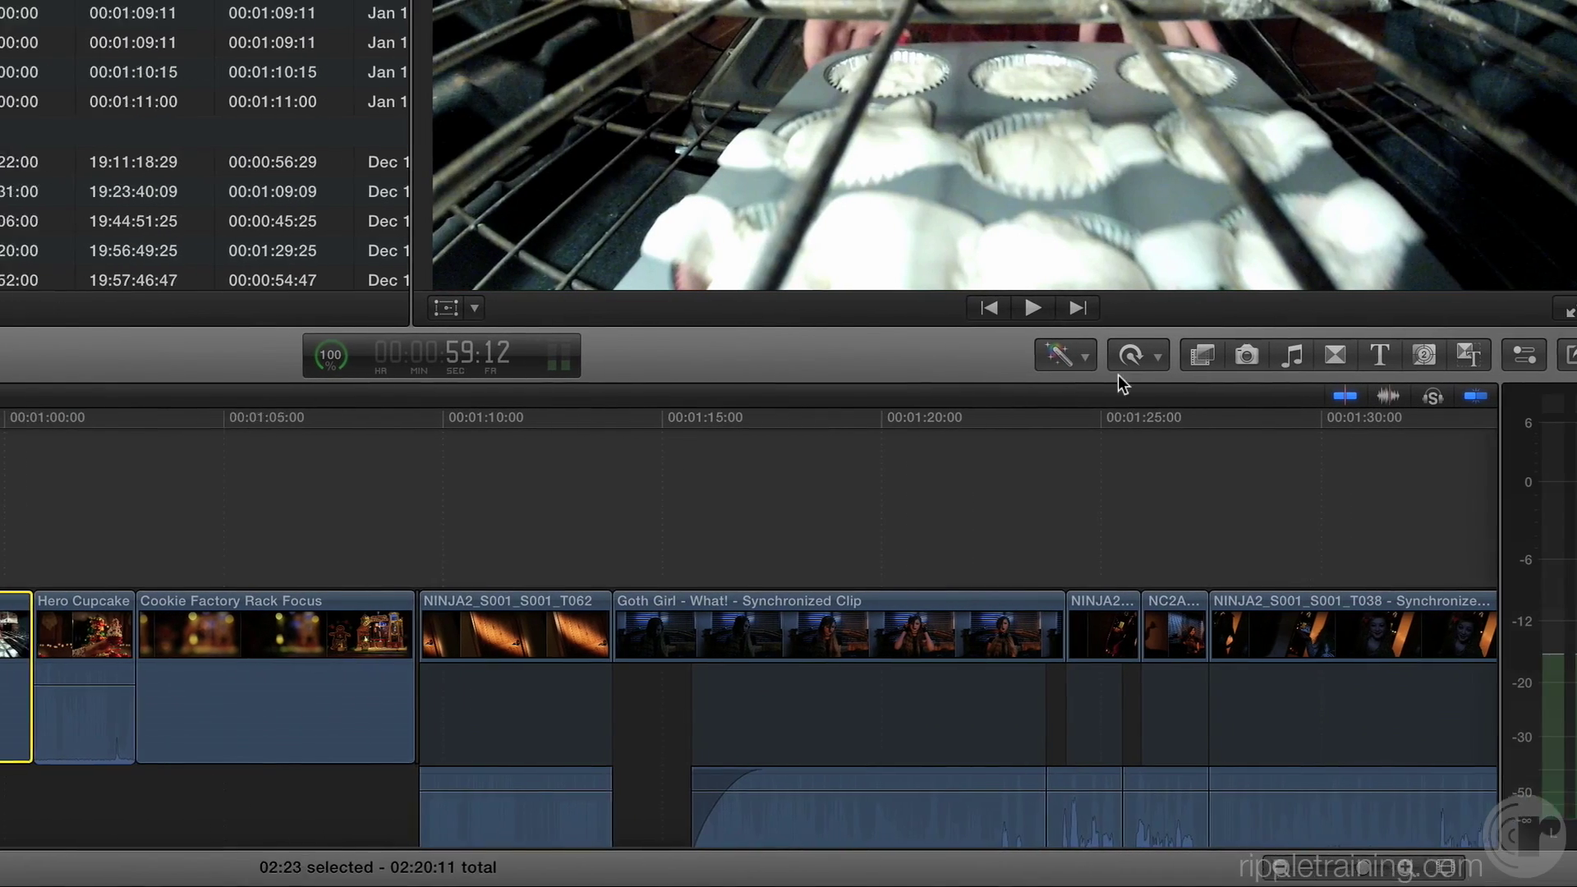
left_click(1432, 358)
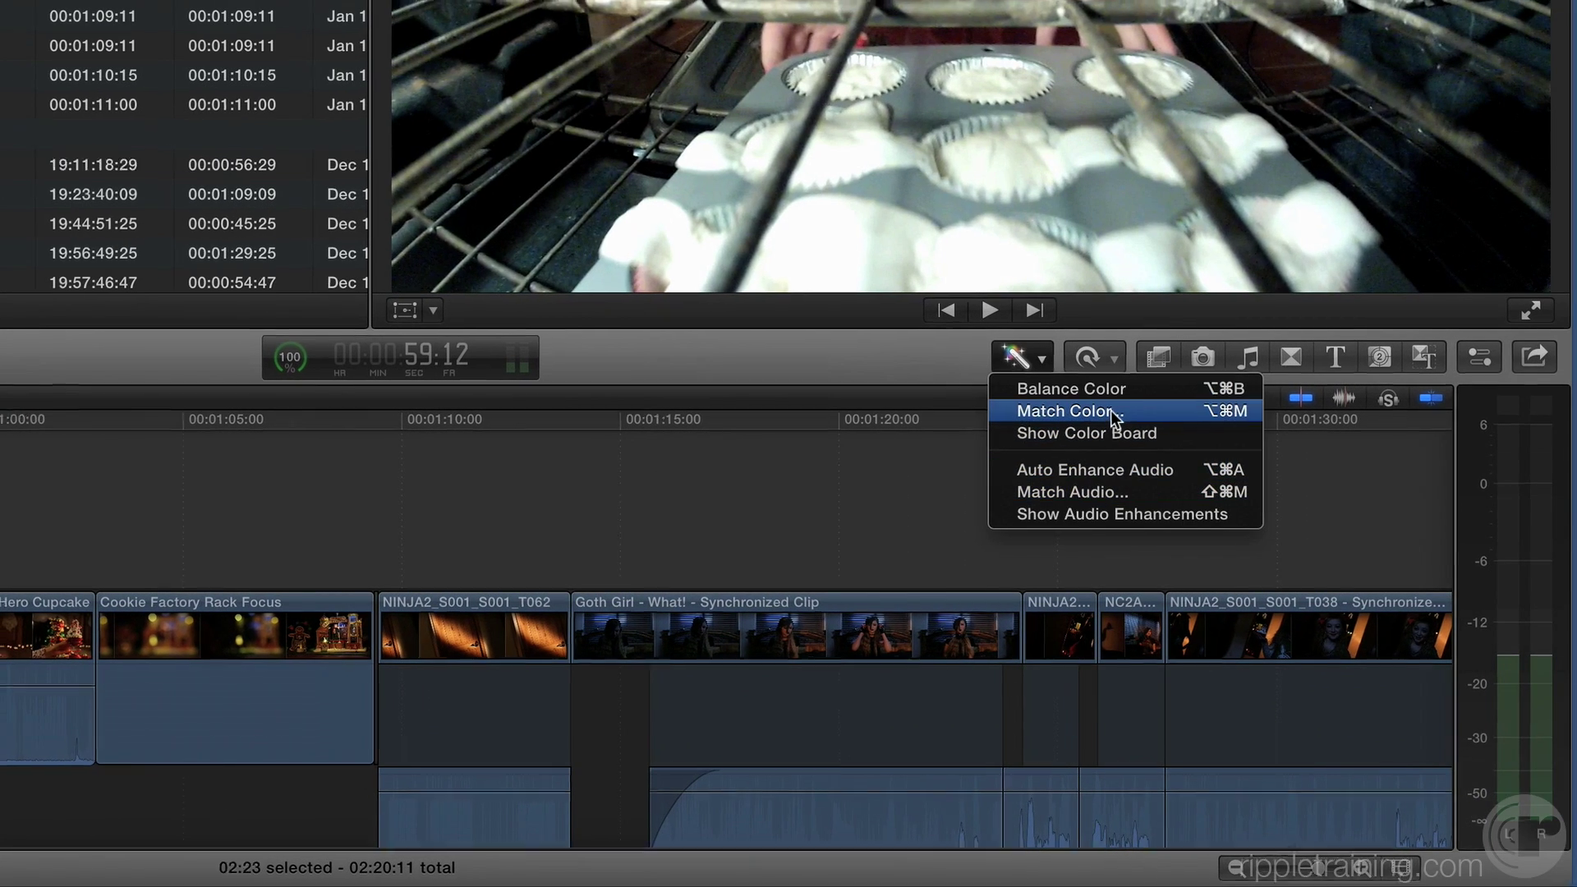
left_click(1108, 409)
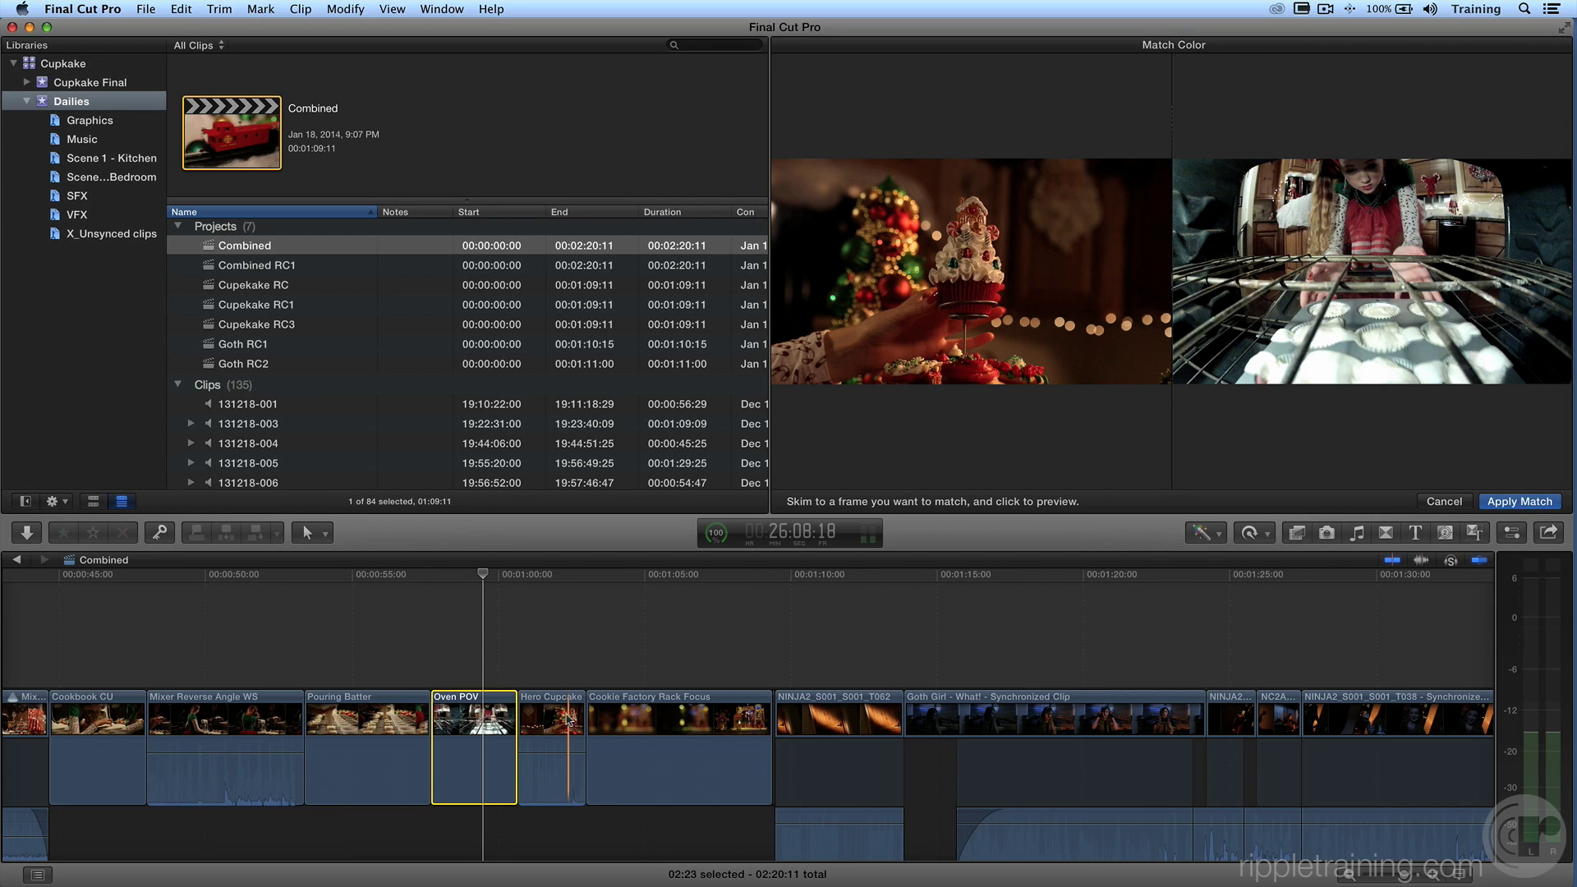
left_click(571, 720)
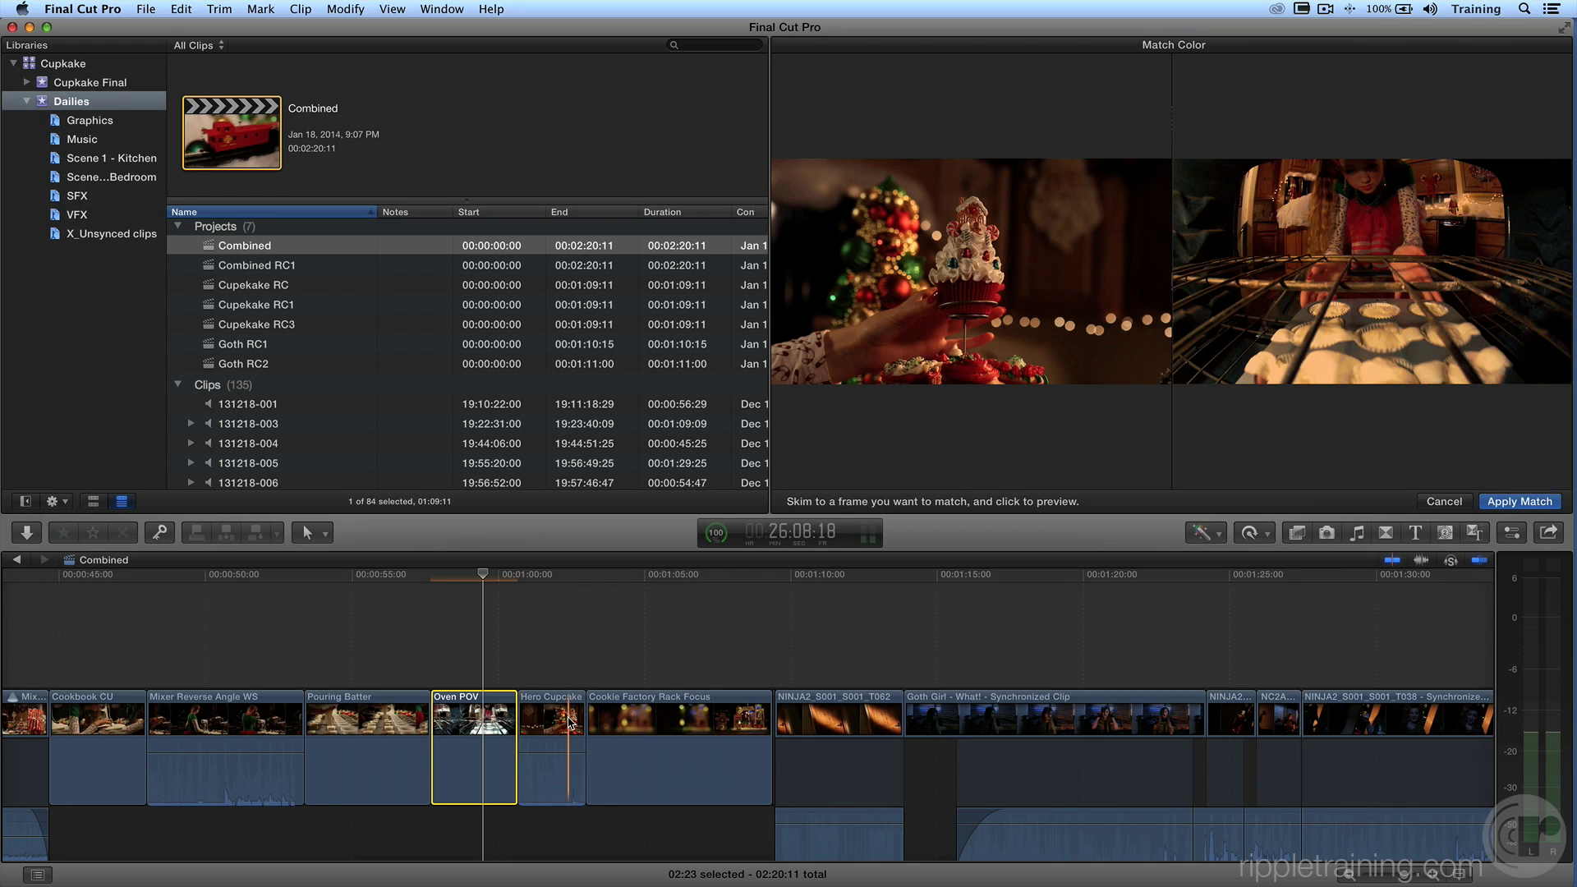
Apply the Match Color result to the Oven POV clip
left_click(1523, 501)
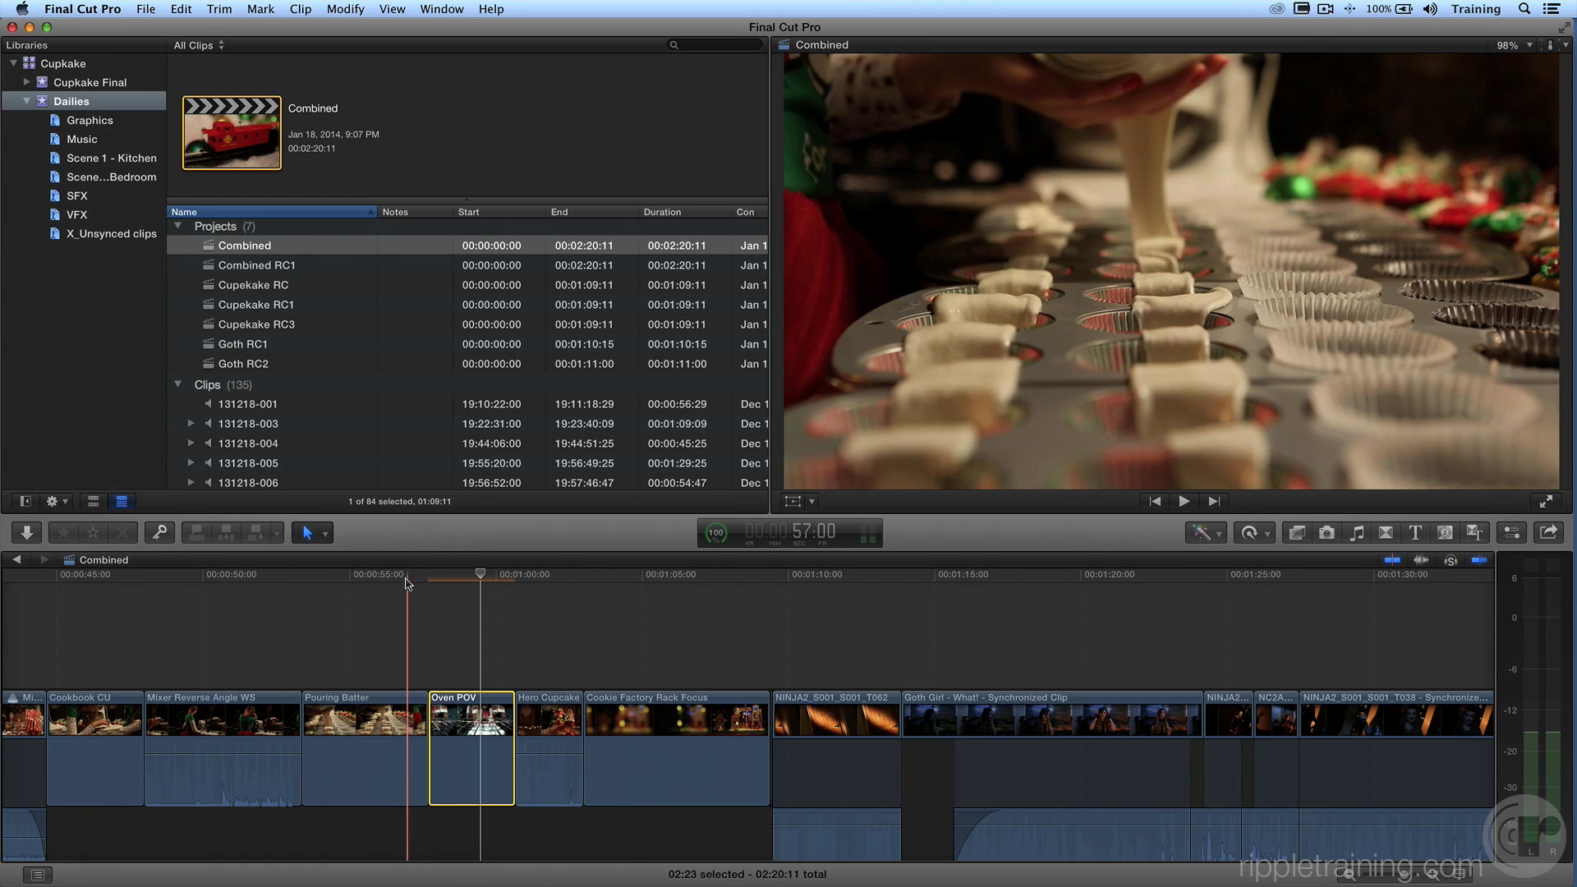
key("space")
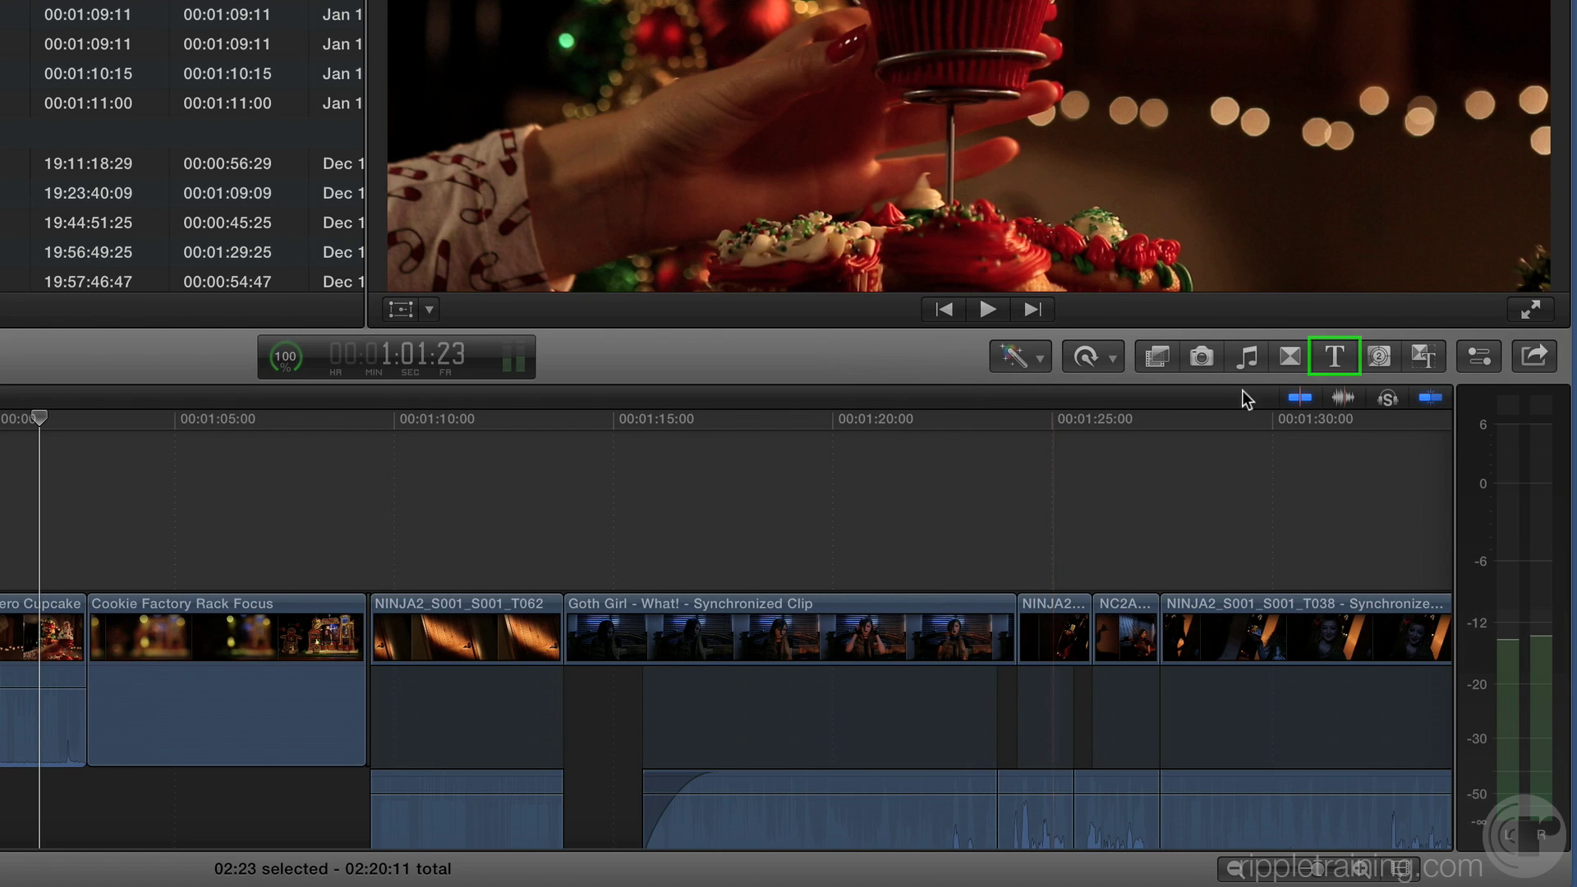
Select RT Adjustment Layer from the Ripple Tools titles and zoom the timeline out
left_click(1335, 358)
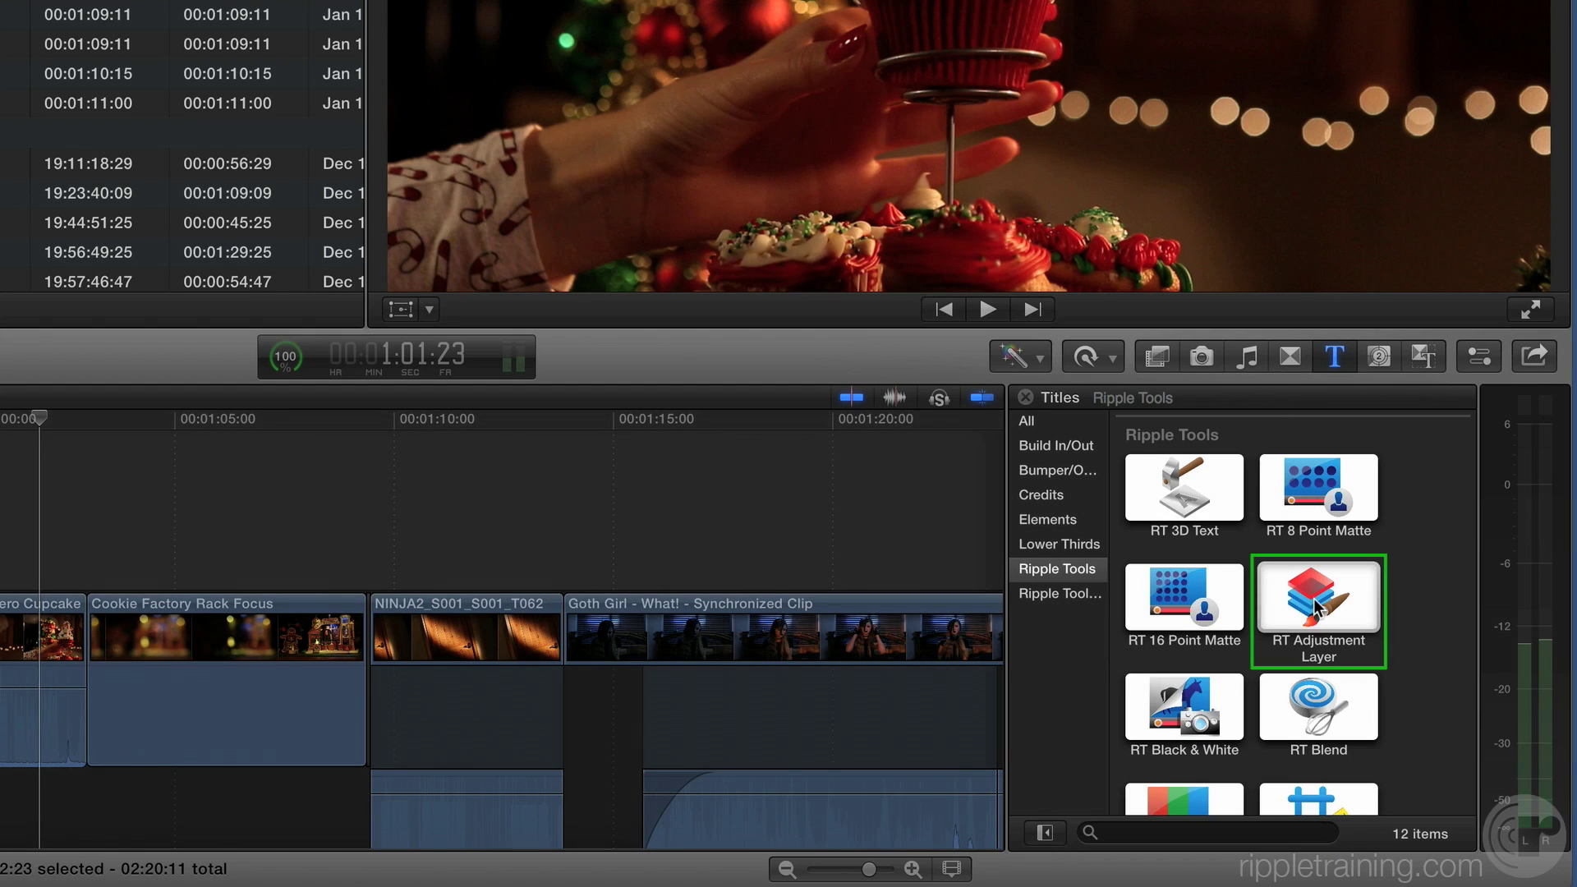
left_click(1315, 608)
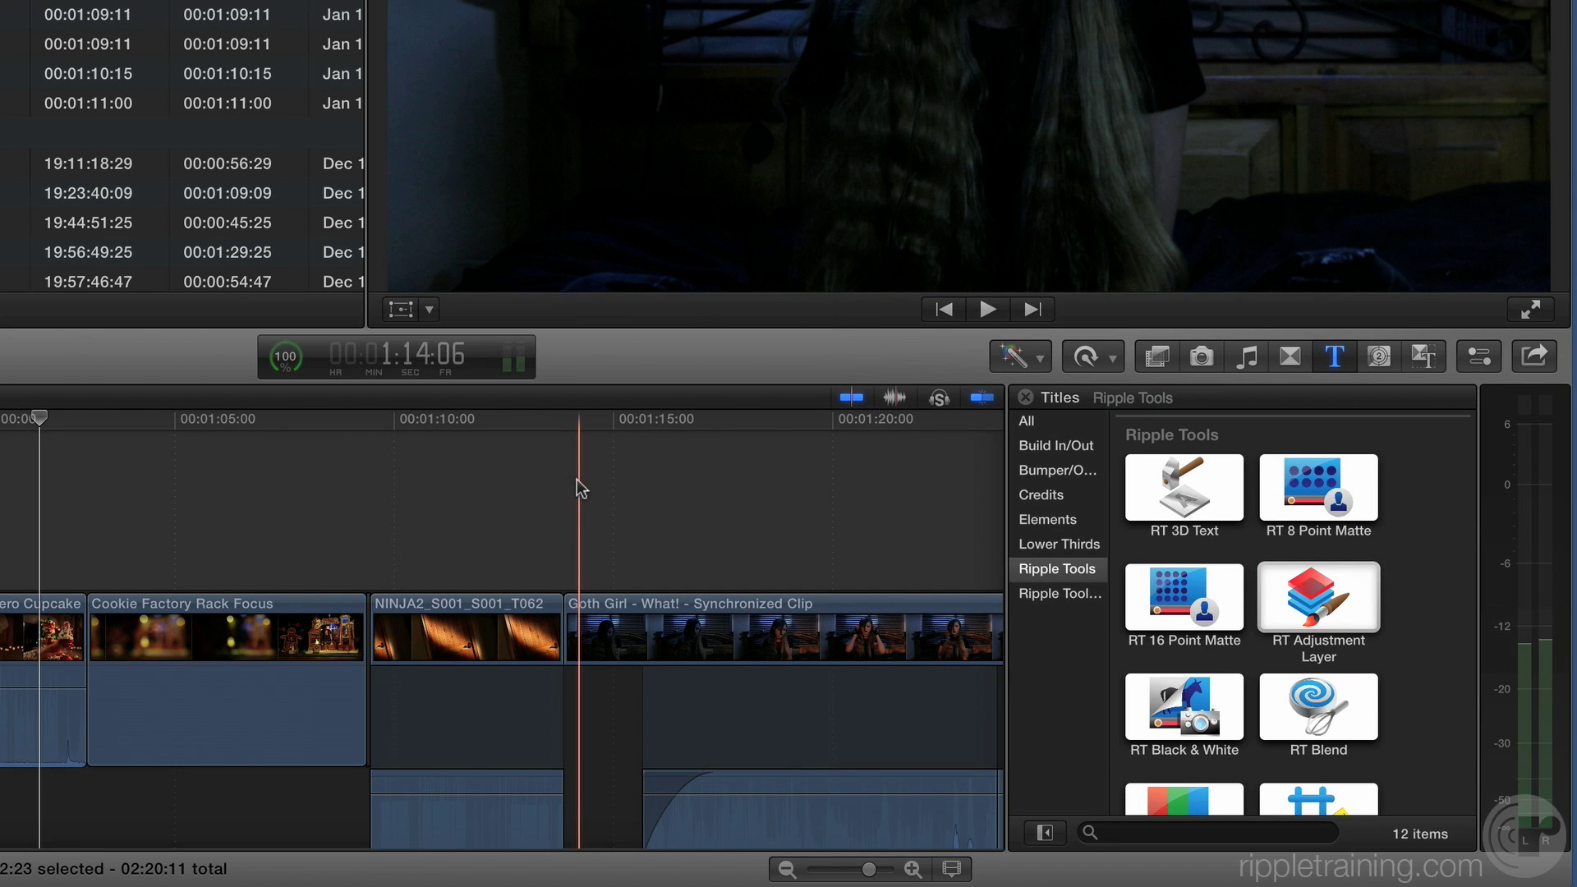
left_click(576, 479)
key("super+minus")
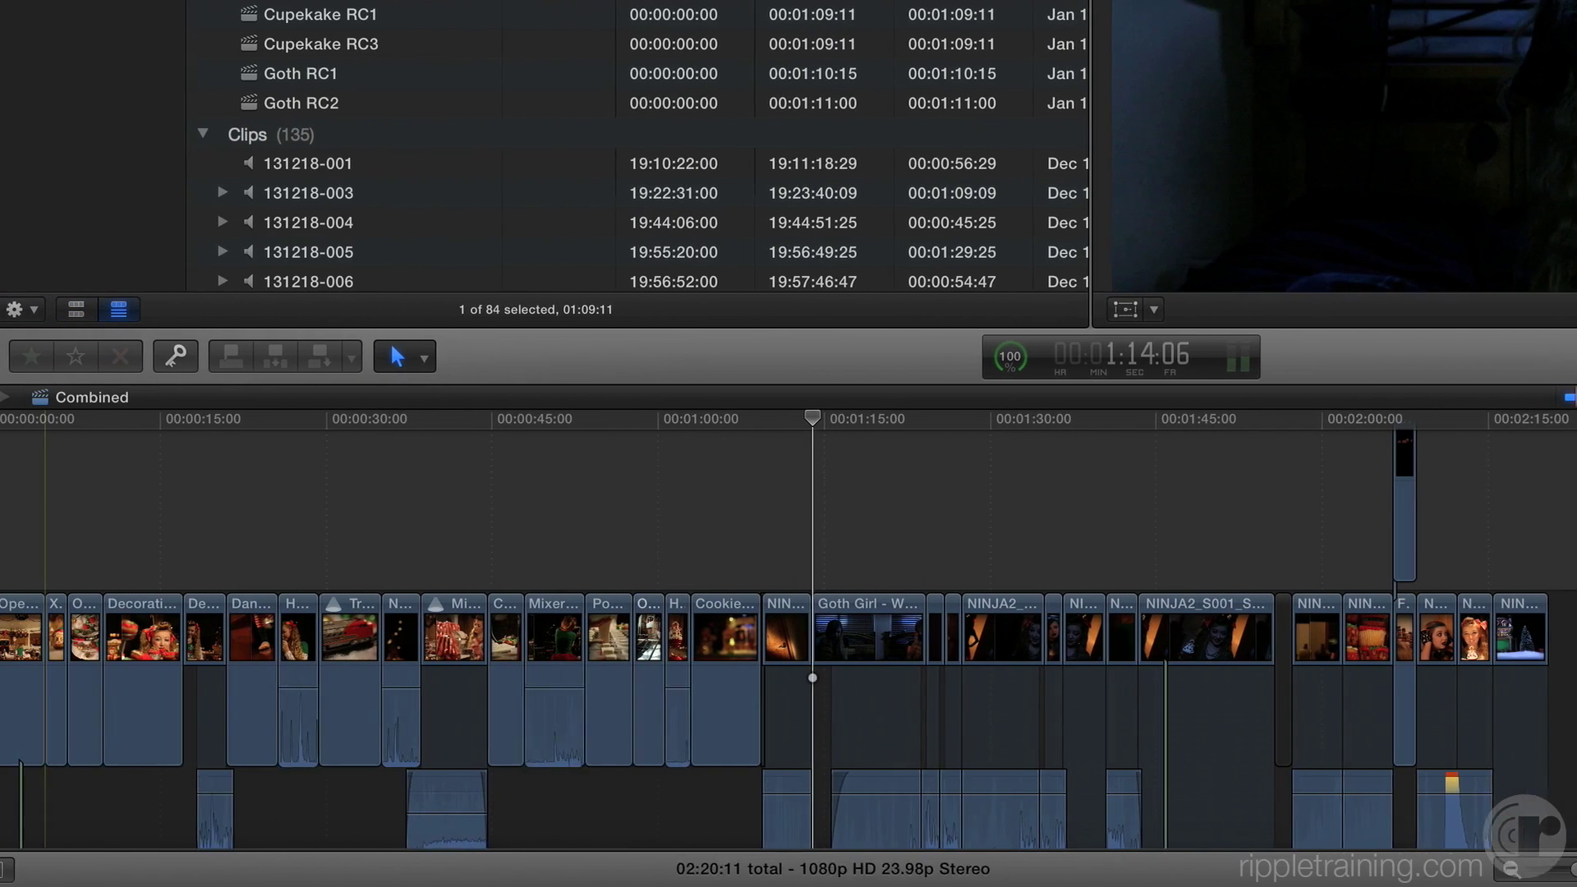
Place an RT Adjustment Layer above the first clips and stretch it to cover 01:09:11
left_click_drag(1576, 526, 56, 491)
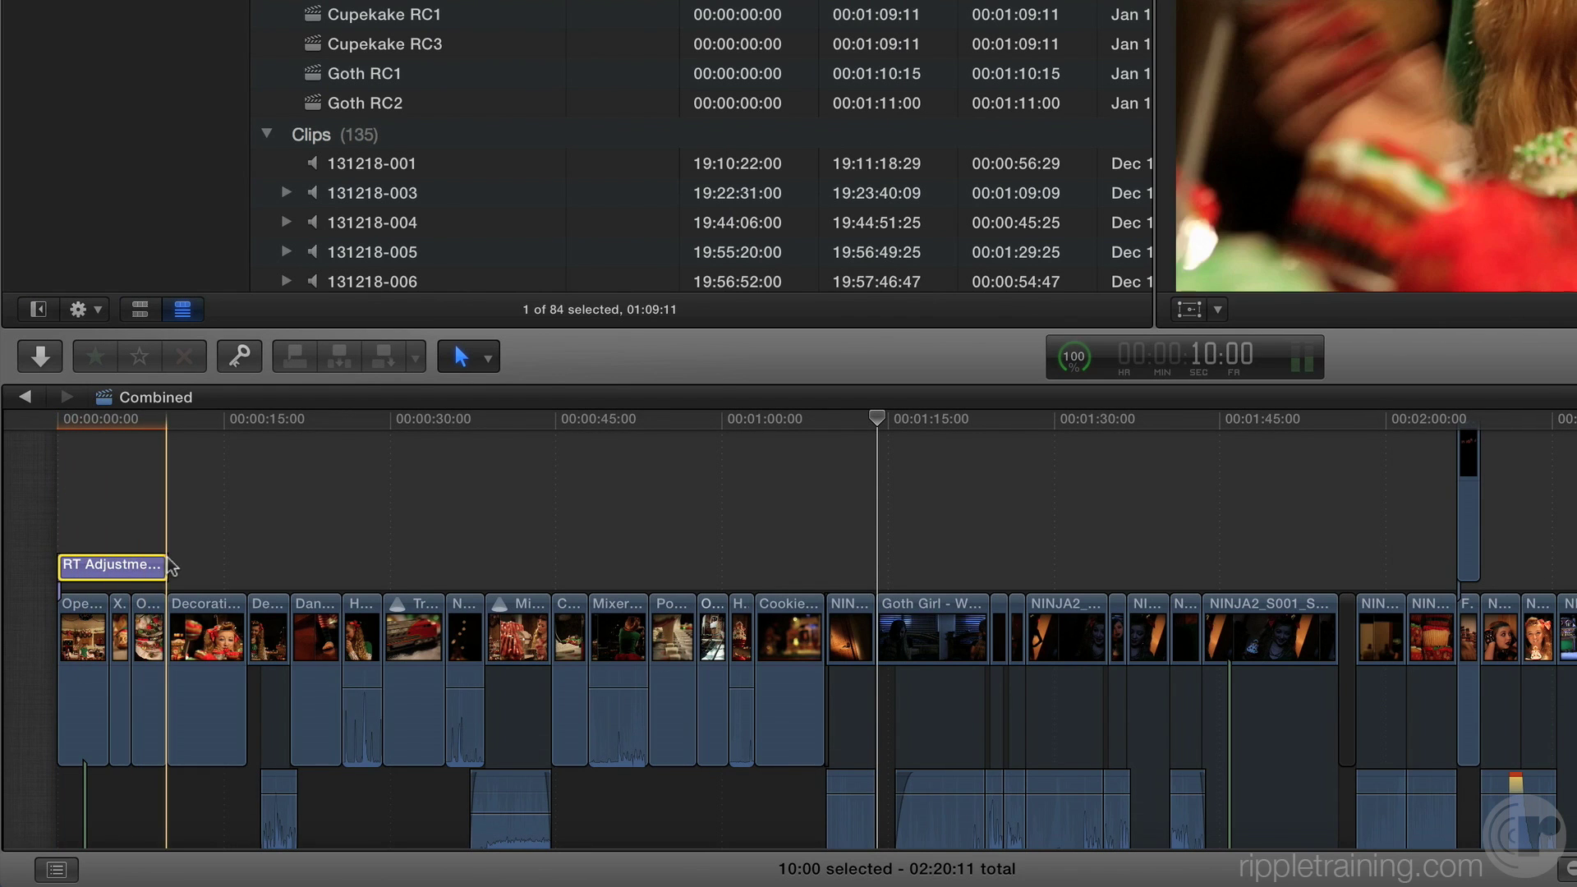
left_click_drag(167, 567, 824, 567)
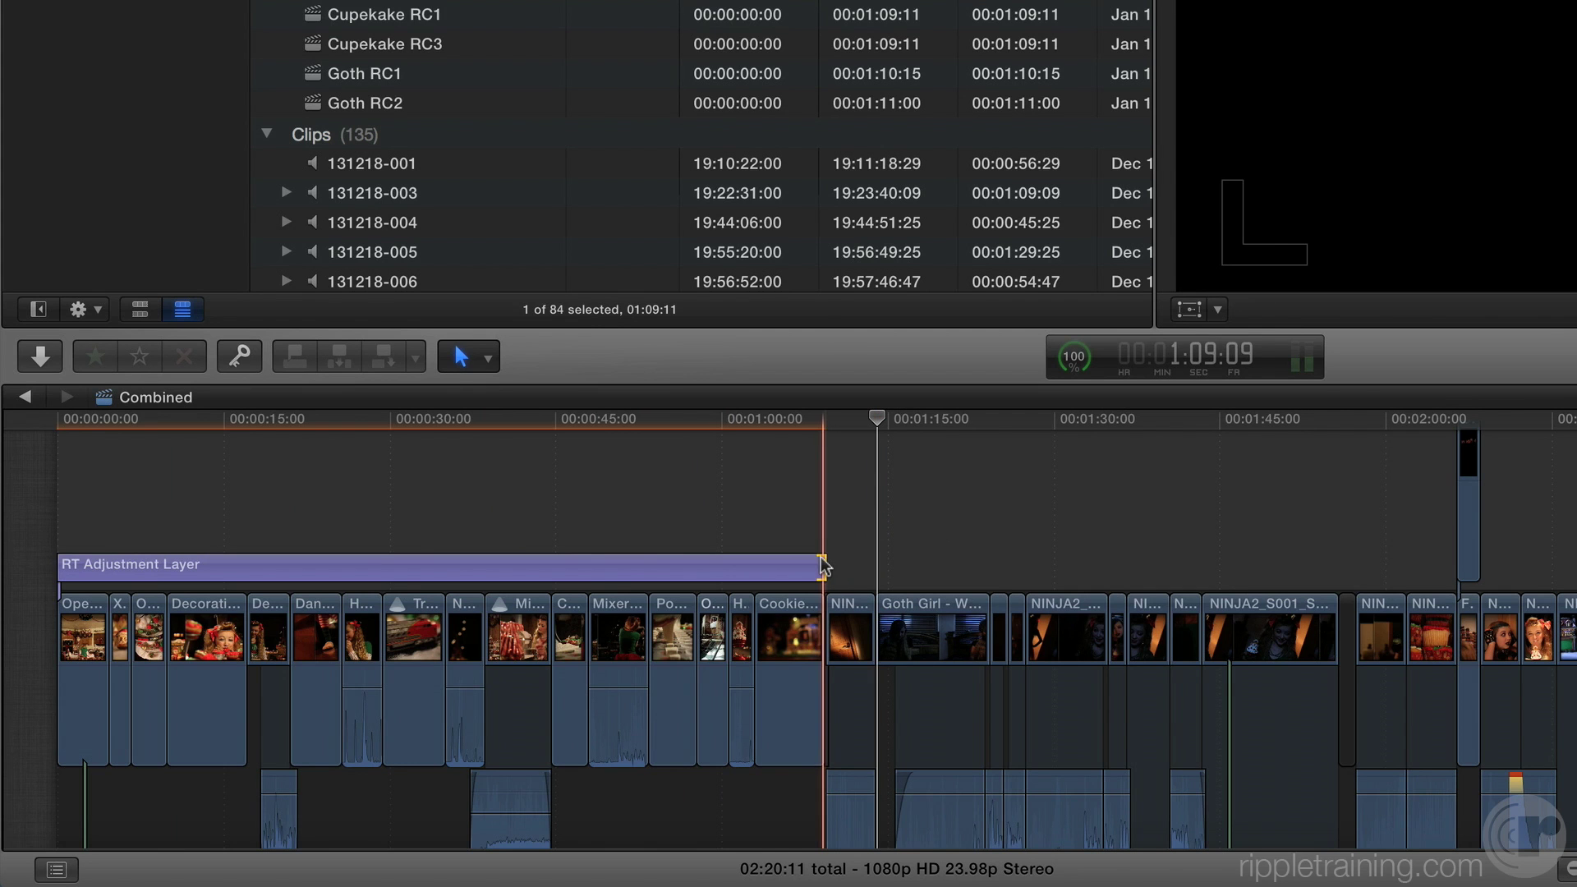
left_click(98, 564)
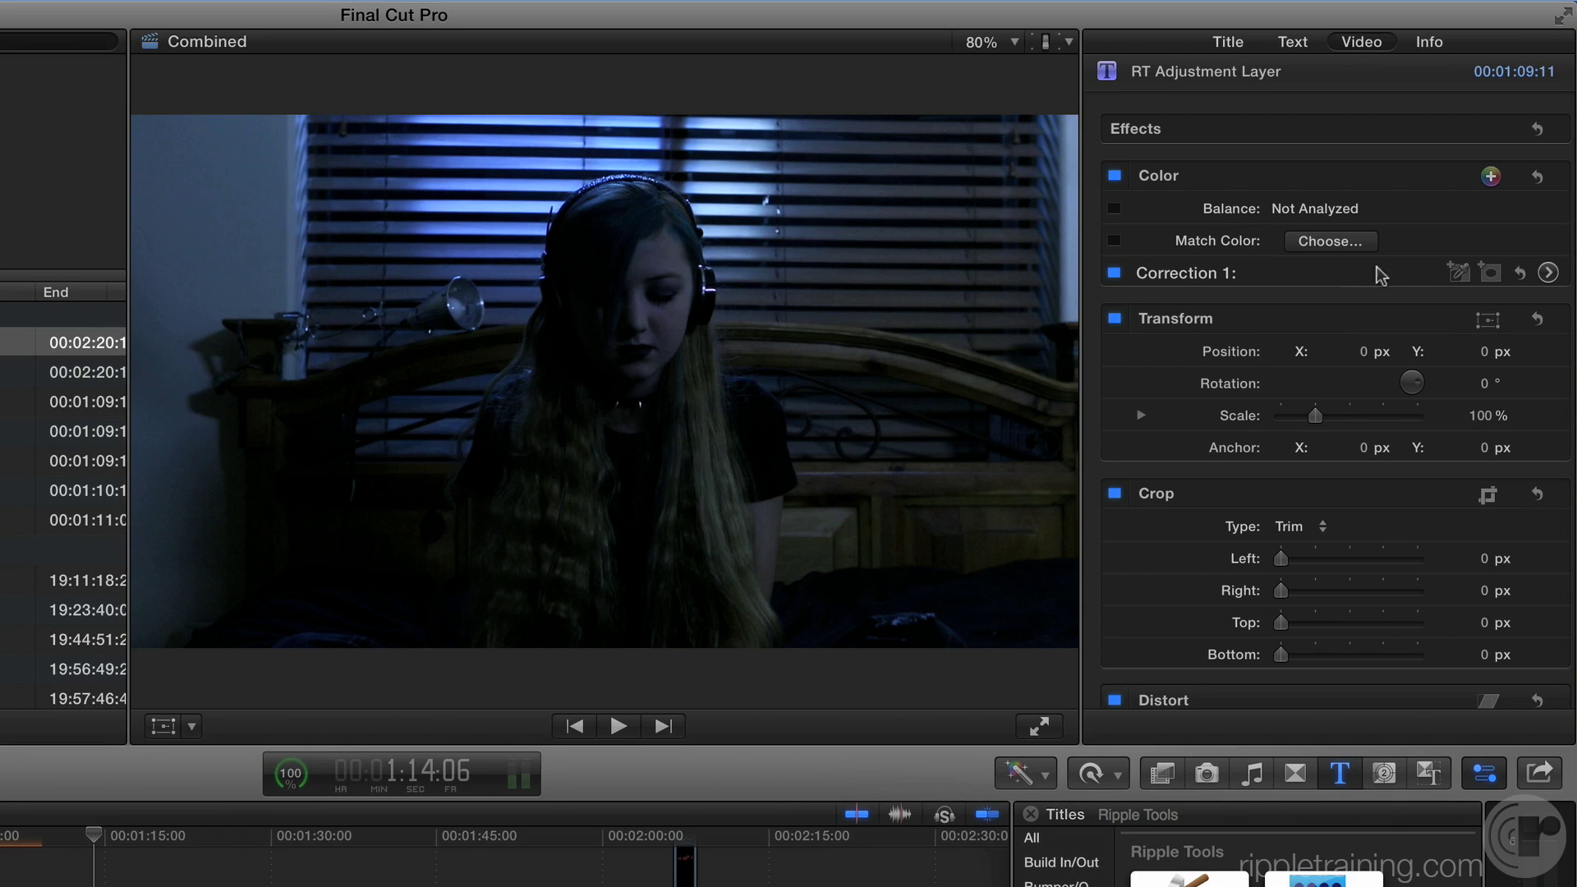
Tint the adjustment layer's Color Board midtones warm gold at 55° and 12%
left_click(1546, 272)
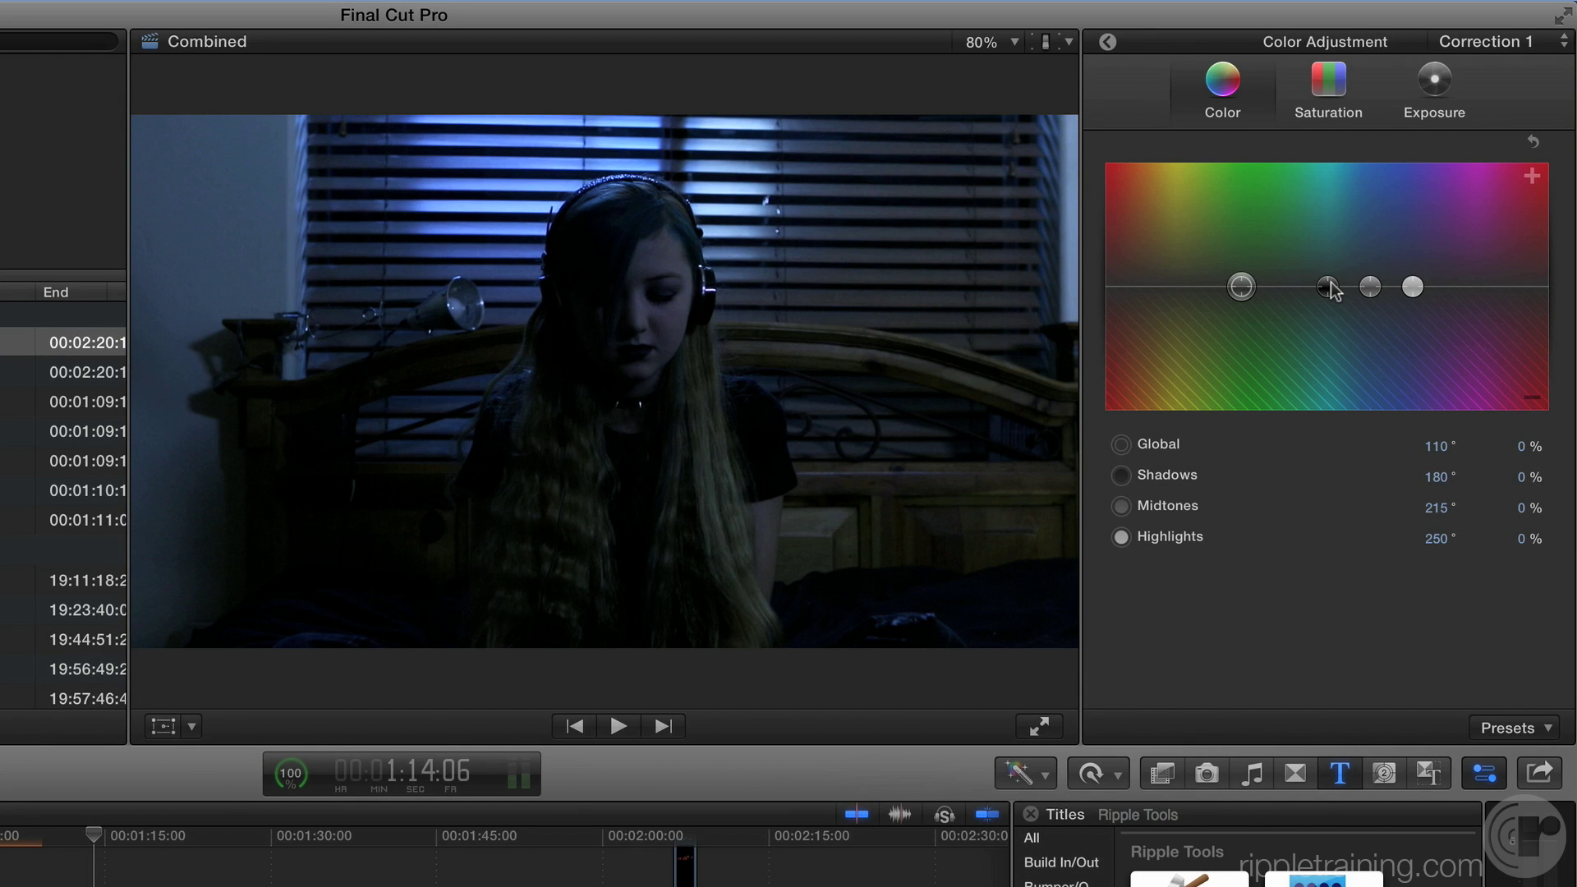
left_click(66, 835)
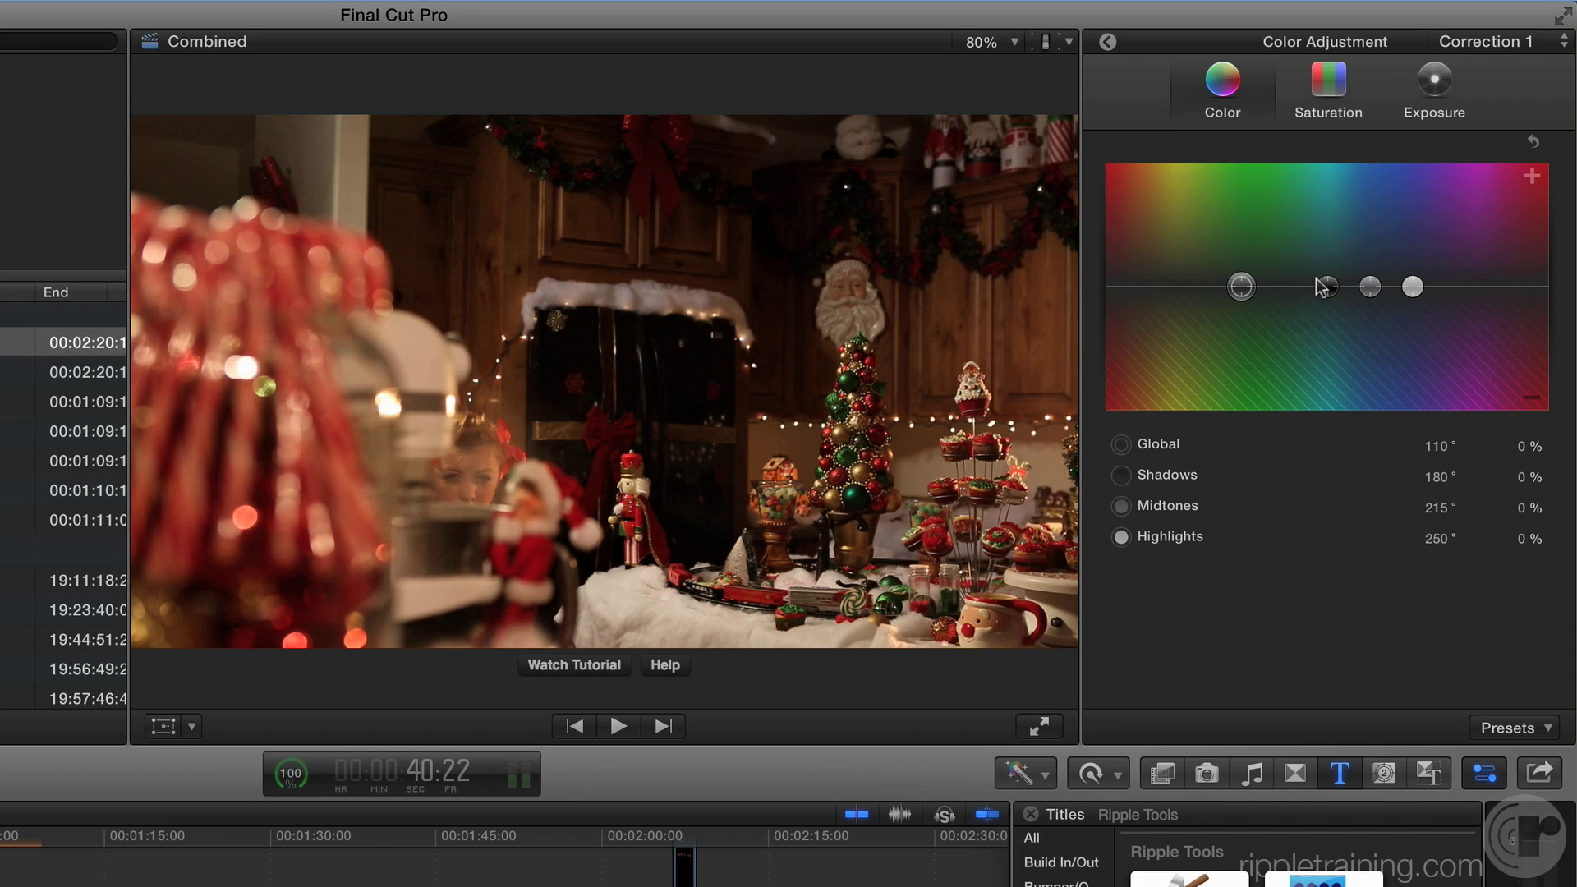
left_click(1368, 286)
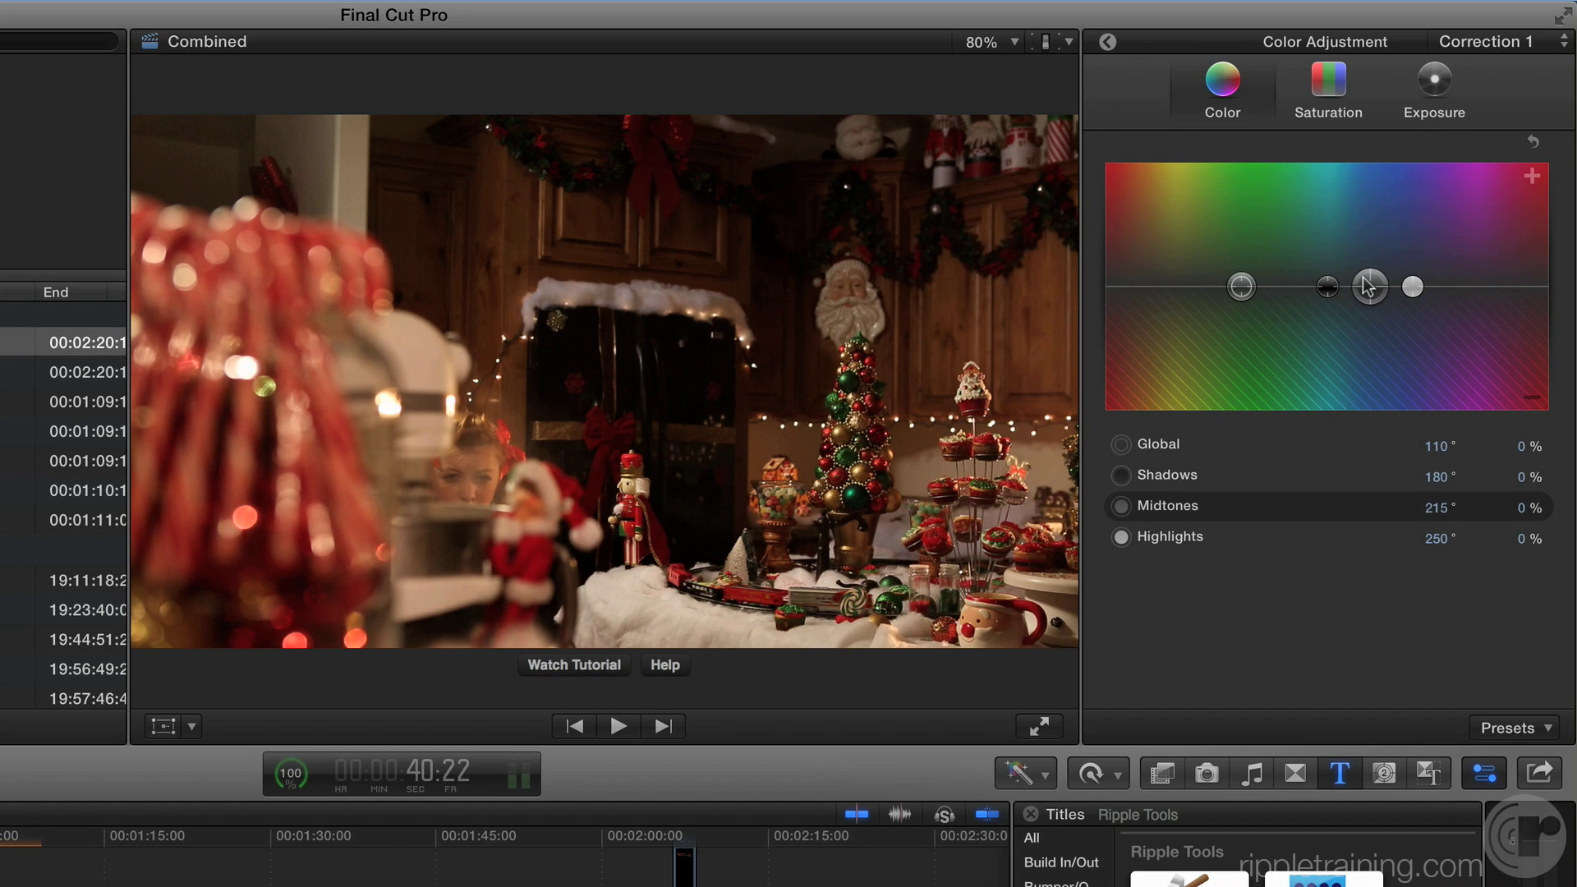
left_click_drag(1363, 280, 1176, 215)
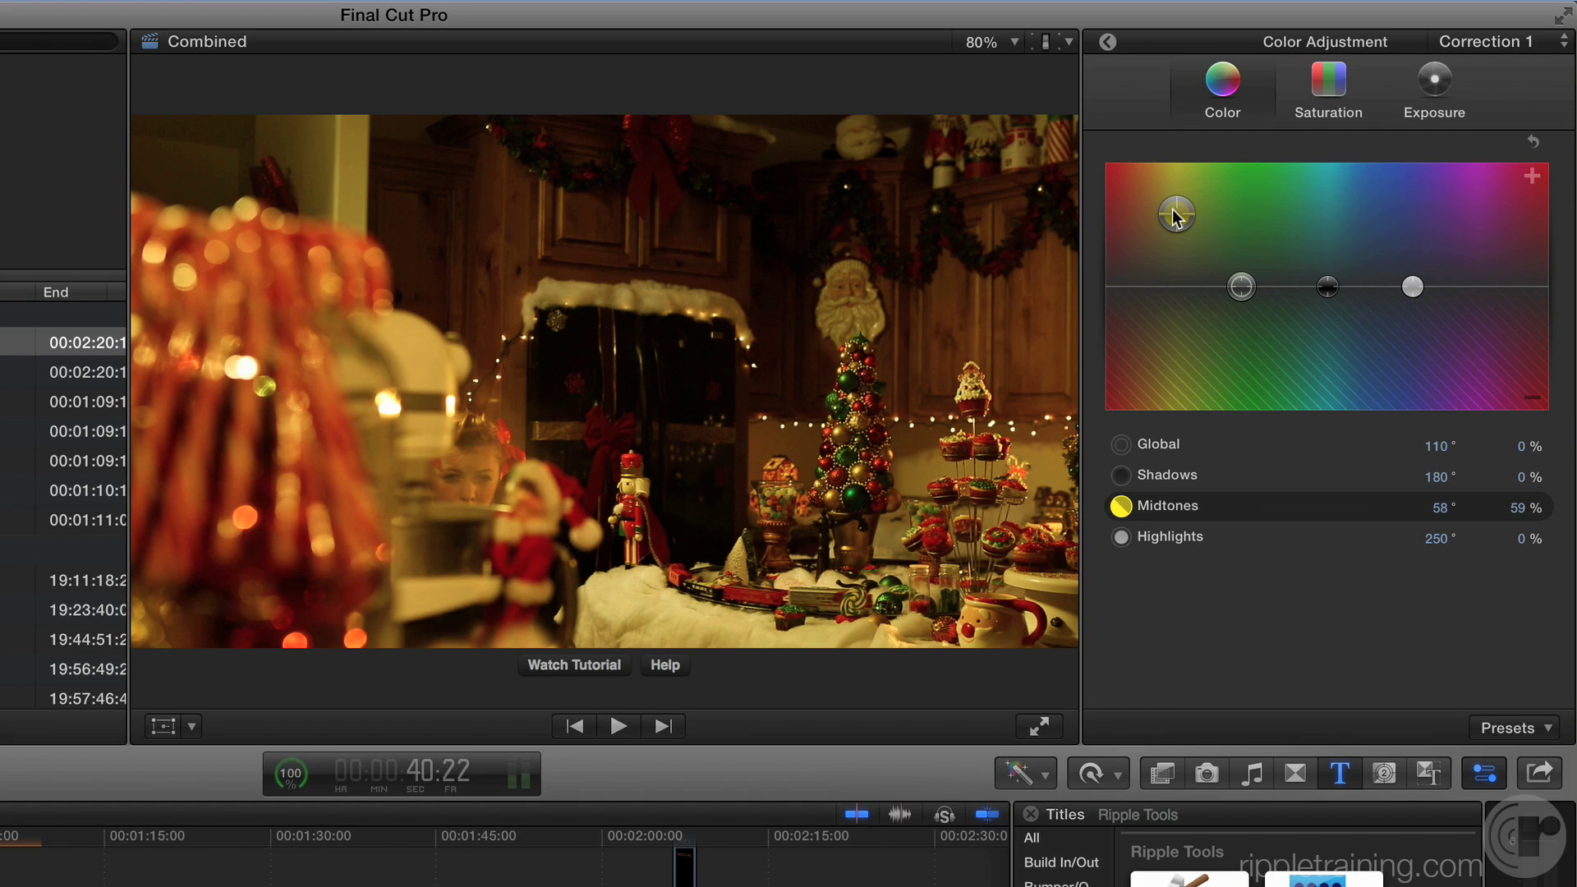
left_click_drag(1174, 215, 1172, 271)
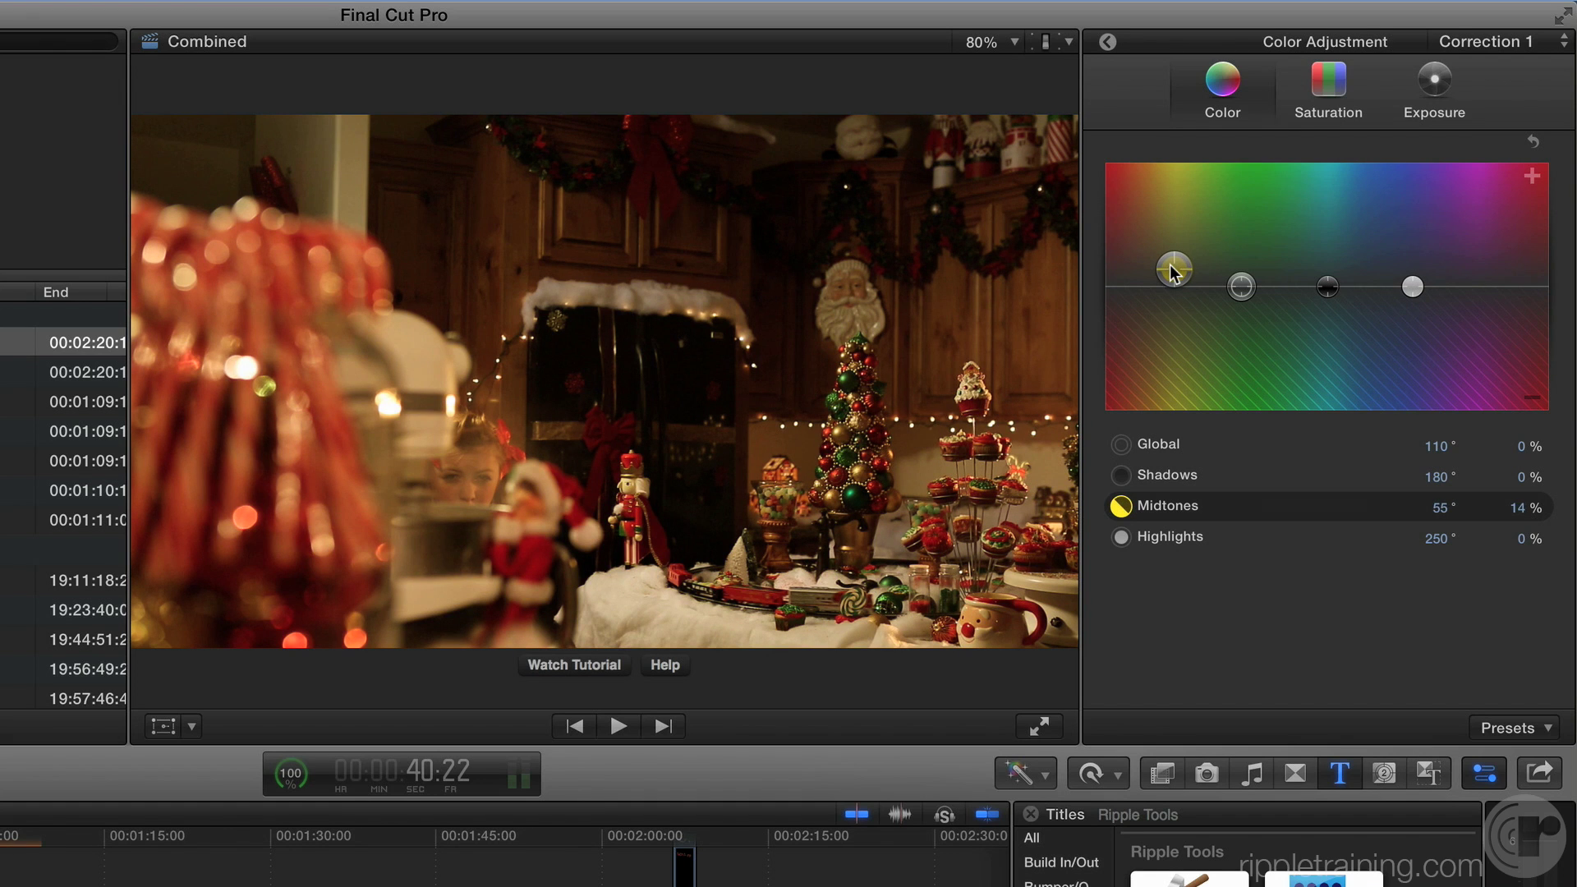
left_click_drag(1172, 273, 1174, 276)
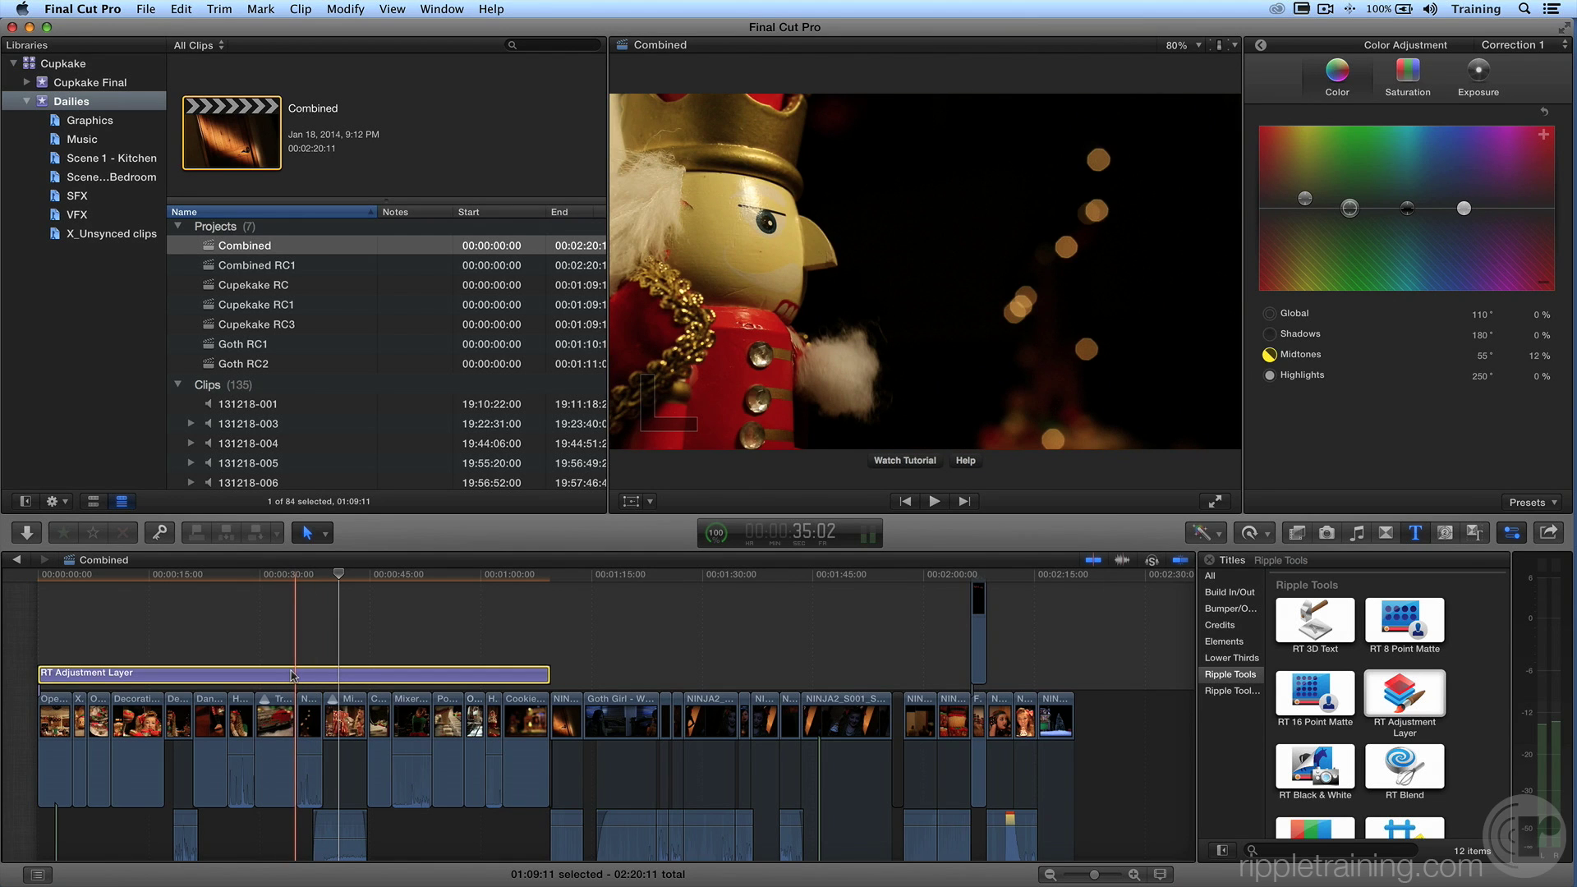
Disable the RT Adjustment Layer to compare the footage without the gold midtones
key("v")
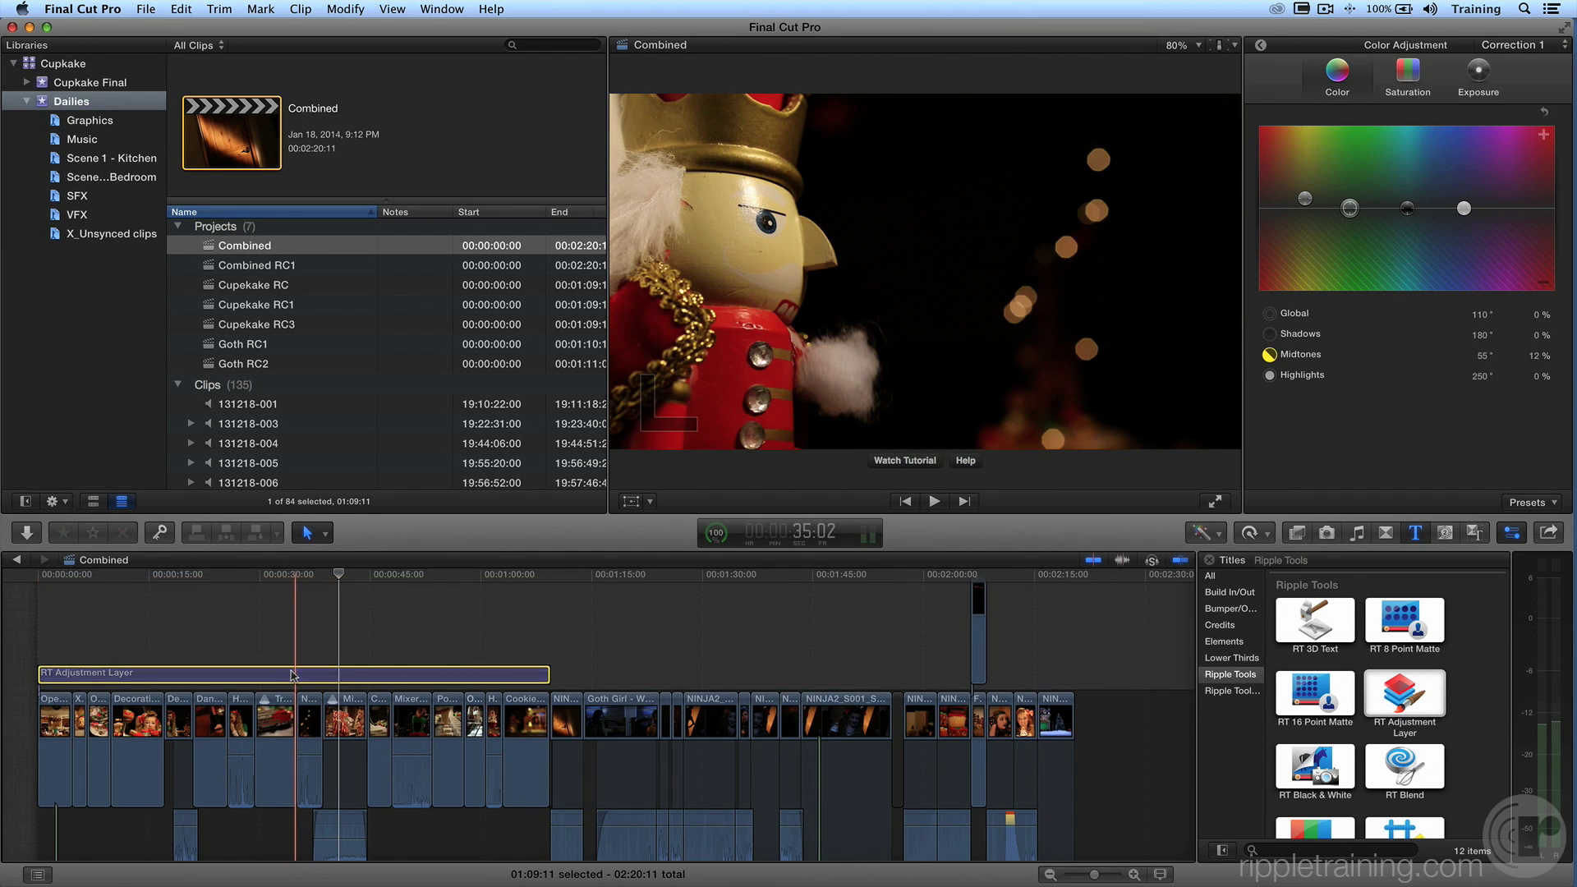